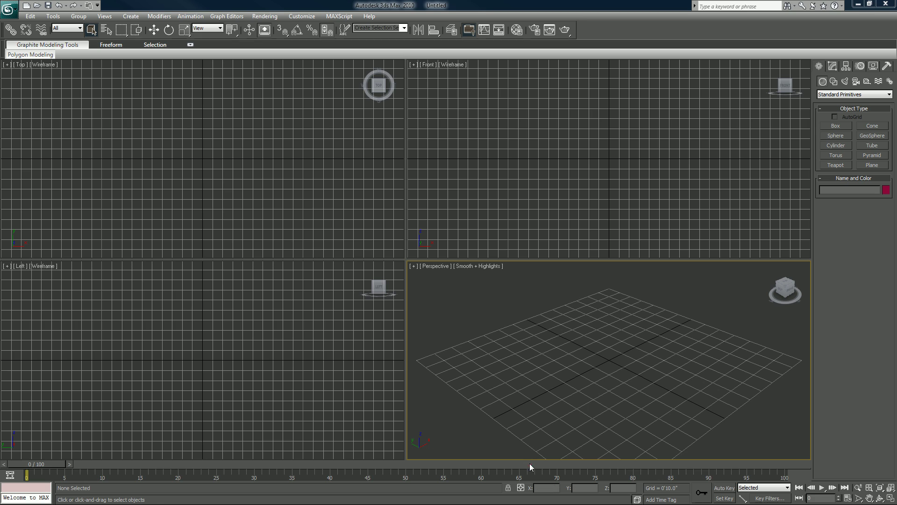
- Set the animation End Time to 5000 in Time Configuration
{"action": "left_click_drag", "start_coordinate": [531, 465], "coordinate": [809, 462]}
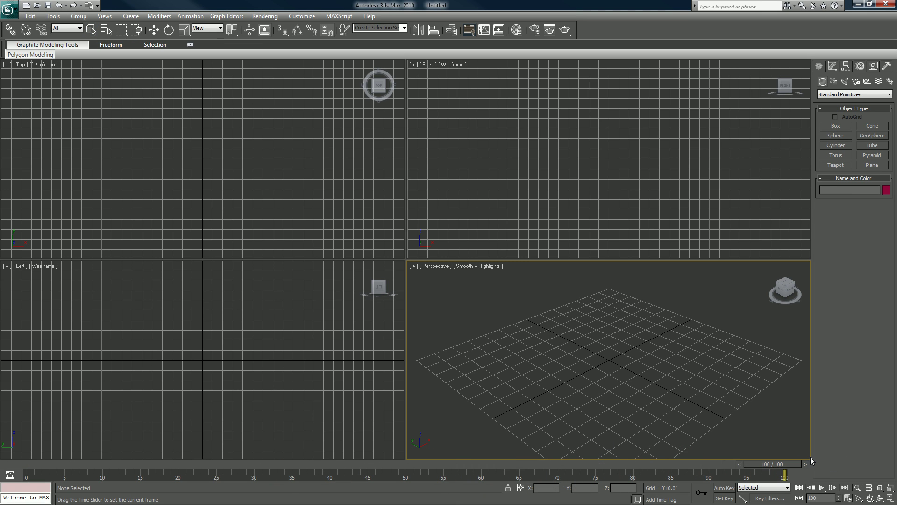
{"action": "left_click", "coordinate": [848, 498]}
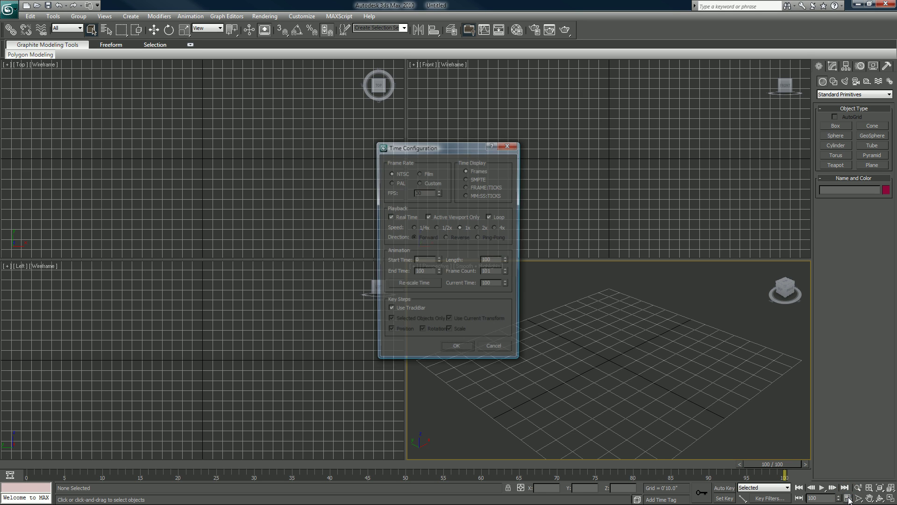
{"action": "double_click", "coordinate": [418, 272]}
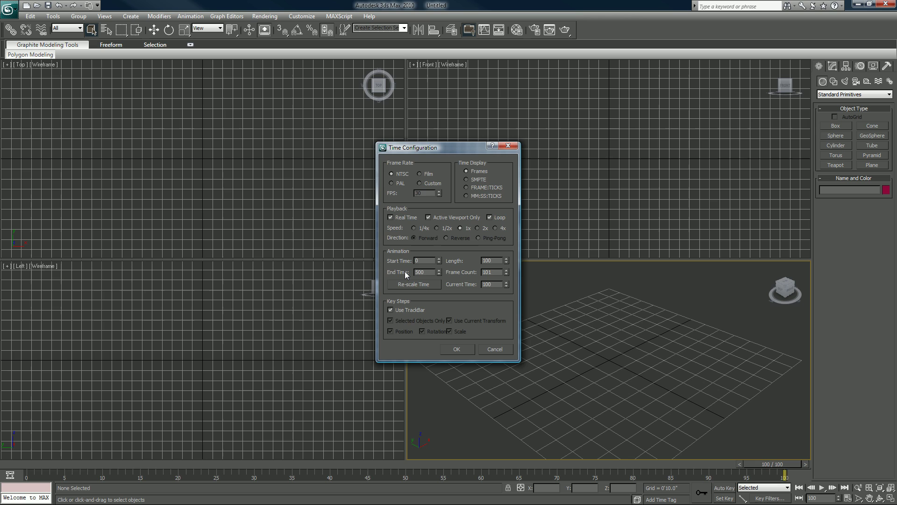
{"action": "type", "text": "5000"}
{"action": "key", "text": "Return"}
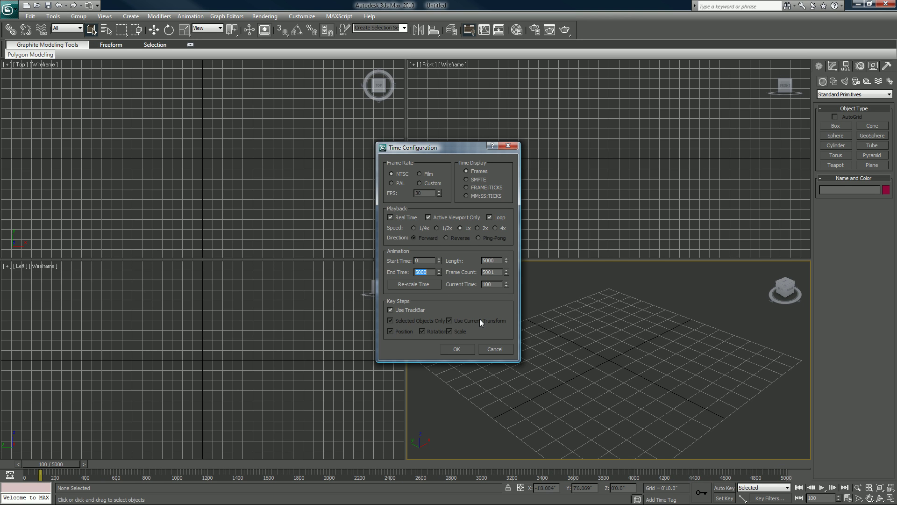
{"action": "left_click", "coordinate": [458, 349]}
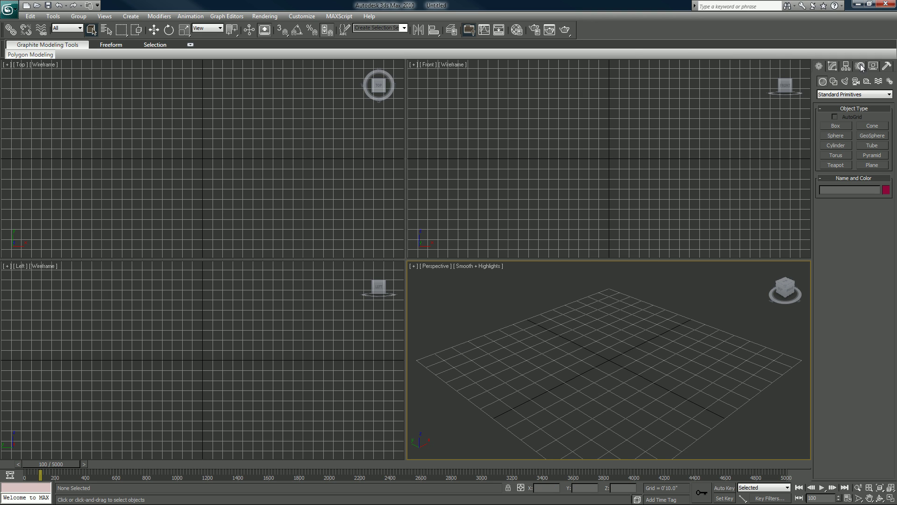
- Create a Dummy helper near the grid centre in the Perspective viewport
{"action": "left_click", "coordinate": [867, 81]}
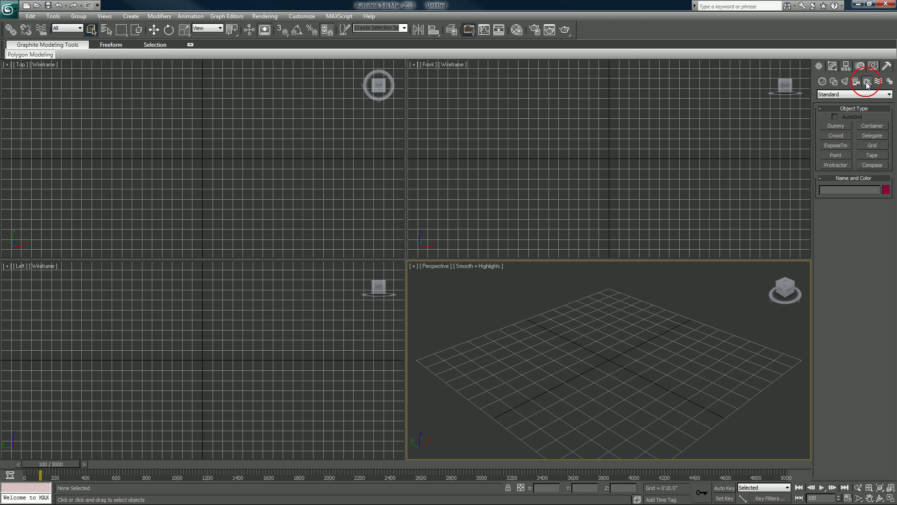
{"action": "left_click", "coordinate": [835, 127]}
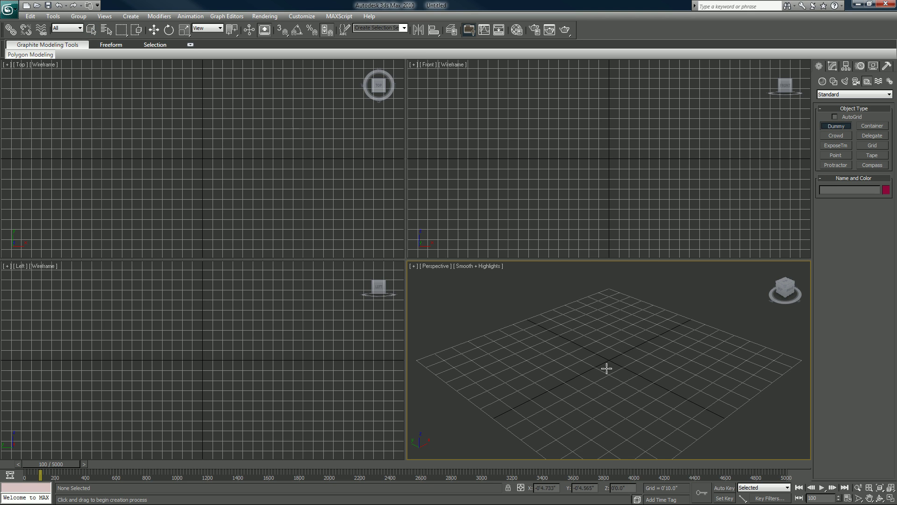
{"action": "left_click_drag", "start_coordinate": [610, 361], "coordinate": [639, 369]}
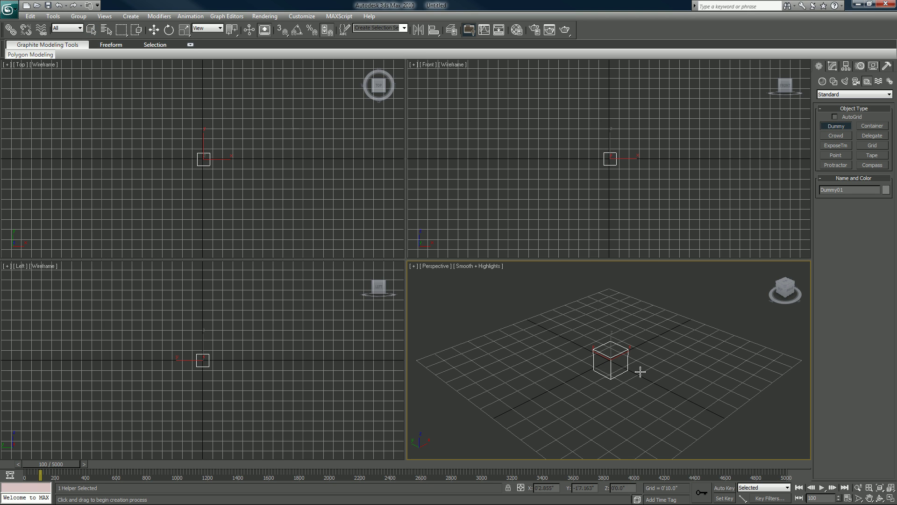
{"action": "right_click", "coordinate": [634, 352]}
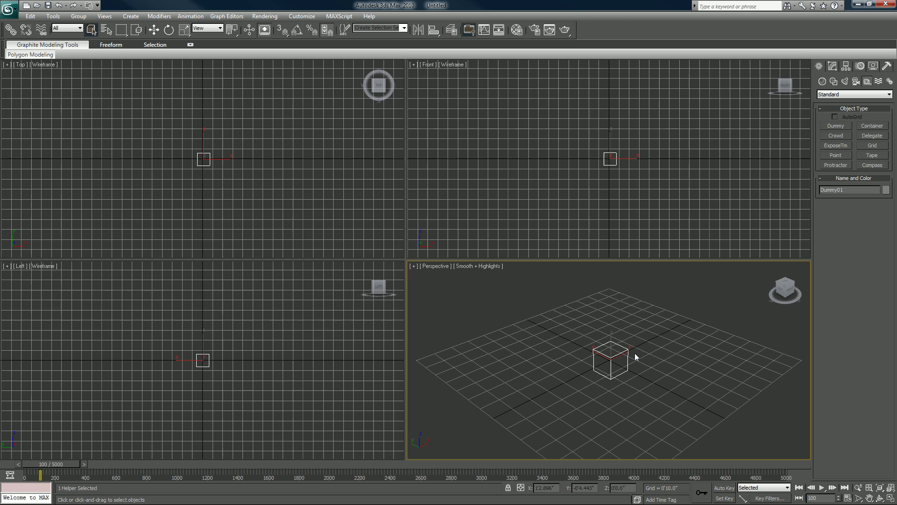
- Zero Dummy01's X and Y coordinates so it sits at the world origin
{"action": "key", "text": "w"}
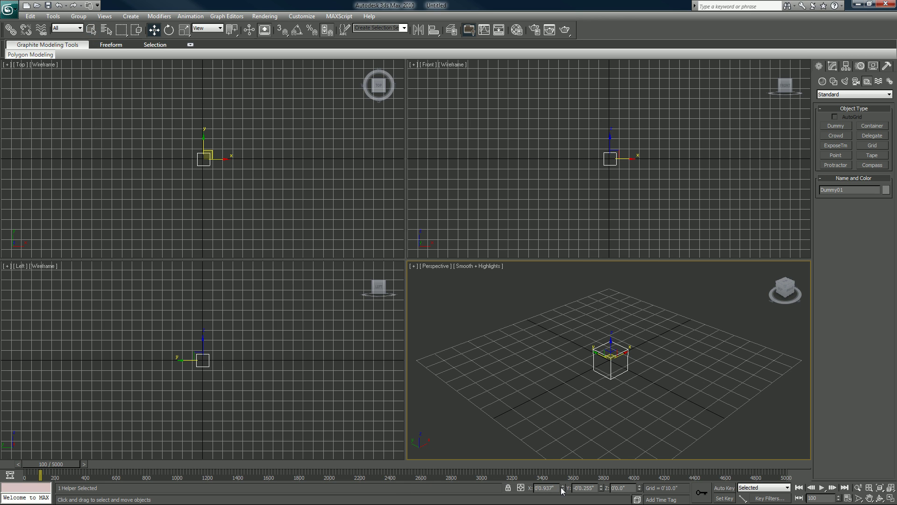
{"action": "right_click", "coordinate": [562, 488]}
{"action": "right_click", "coordinate": [601, 488]}
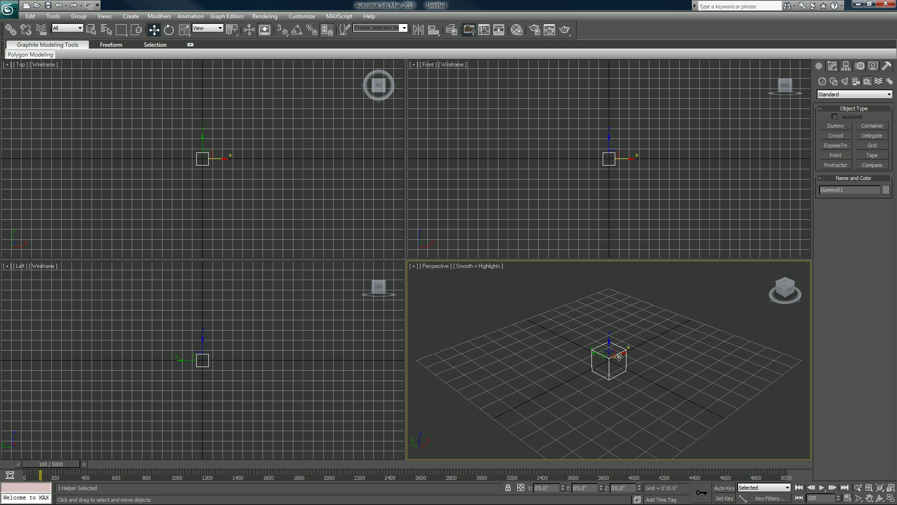
{"action": "middle_click_drag", "start_coordinate": [642, 363], "coordinate": [587, 369], "text": "alt"}
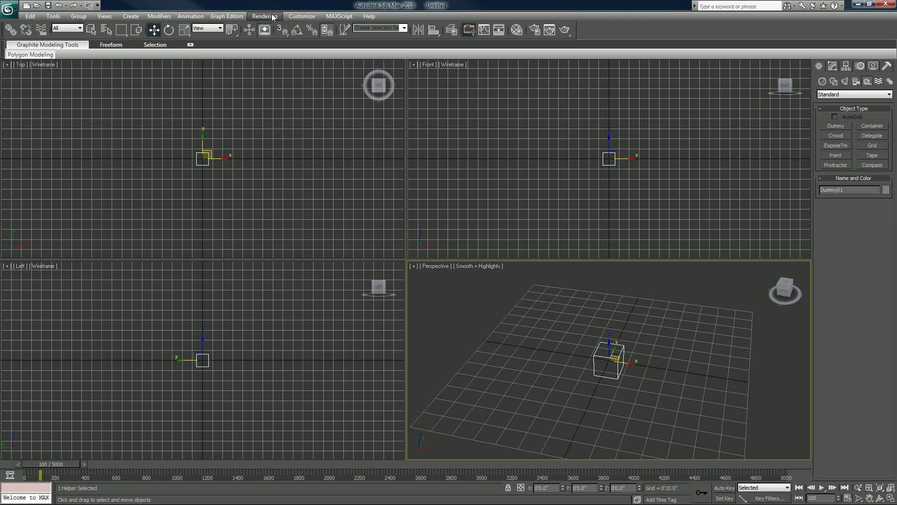
- Switch the scene's display units to Generic Units in Units Setup
{"action": "left_click", "coordinate": [307, 16]}
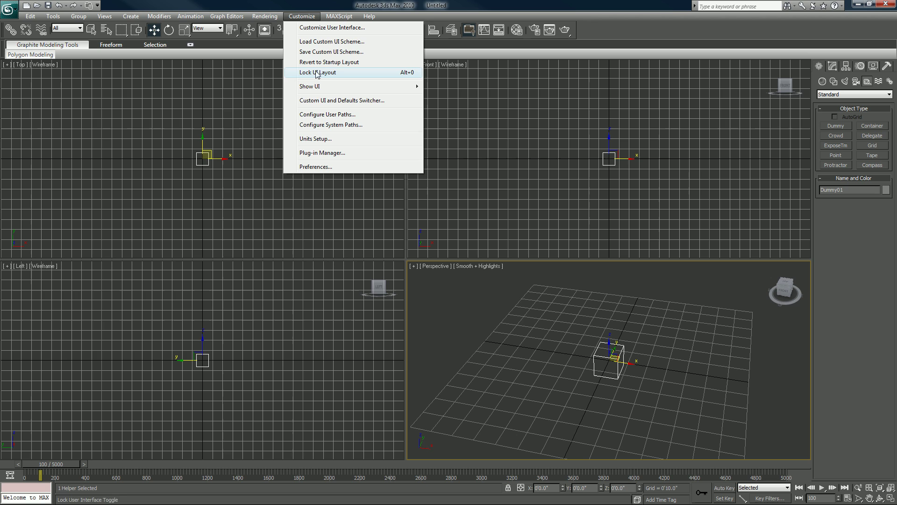
{"action": "left_click", "coordinate": [321, 138]}
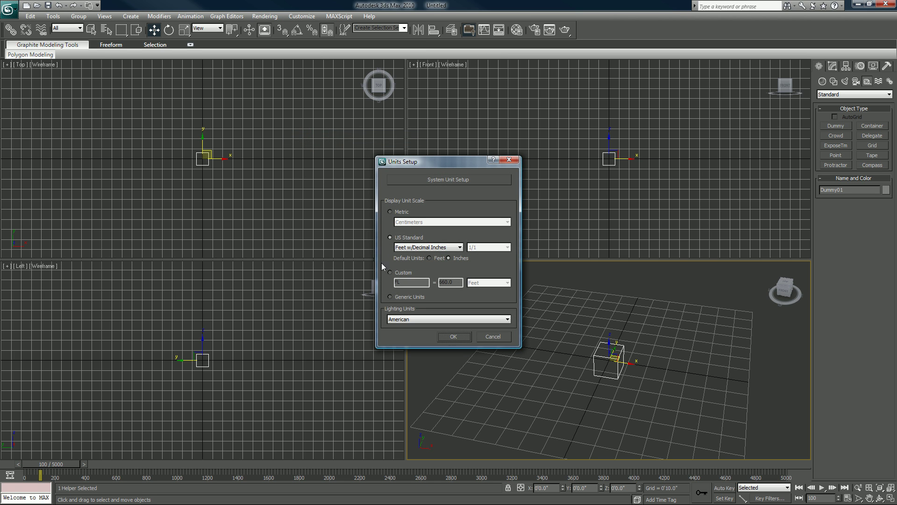
{"action": "left_click", "coordinate": [389, 297]}
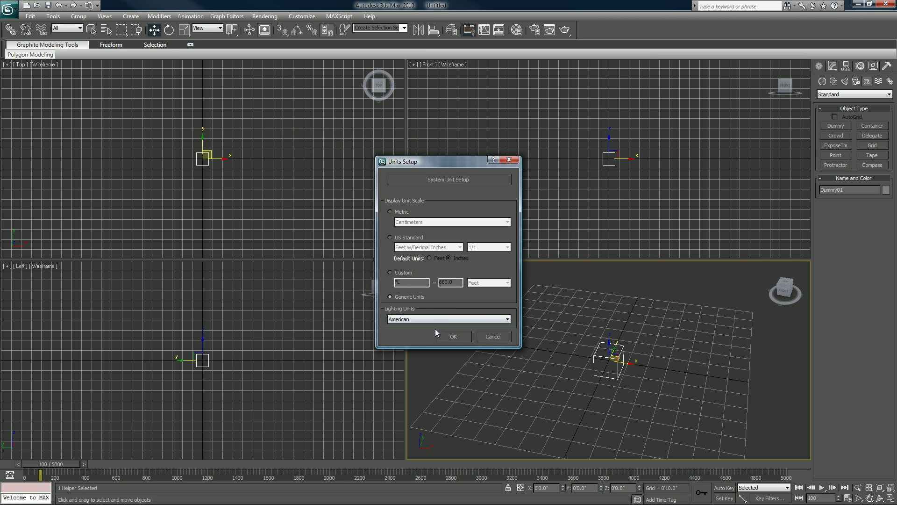
{"action": "left_click", "coordinate": [451, 336]}
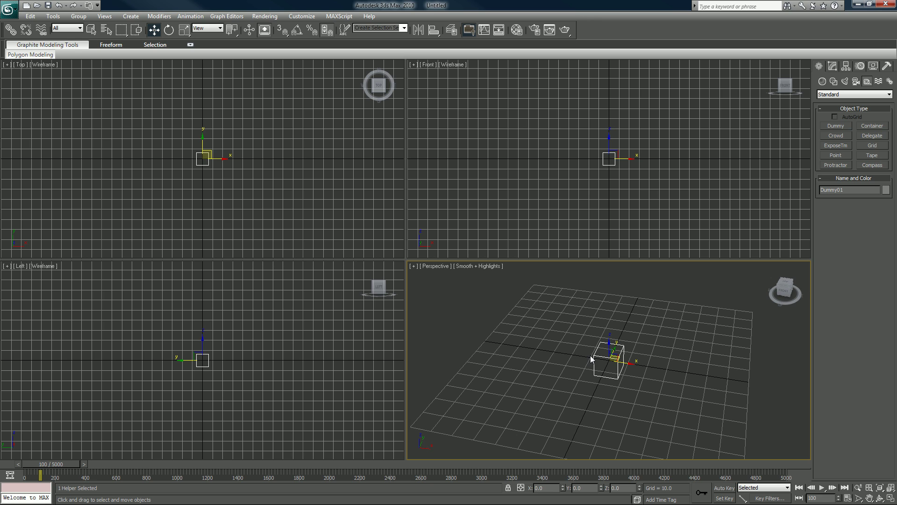
{"action": "middle_click_drag", "start_coordinate": [591, 359], "coordinate": [608, 349], "text": "alt"}
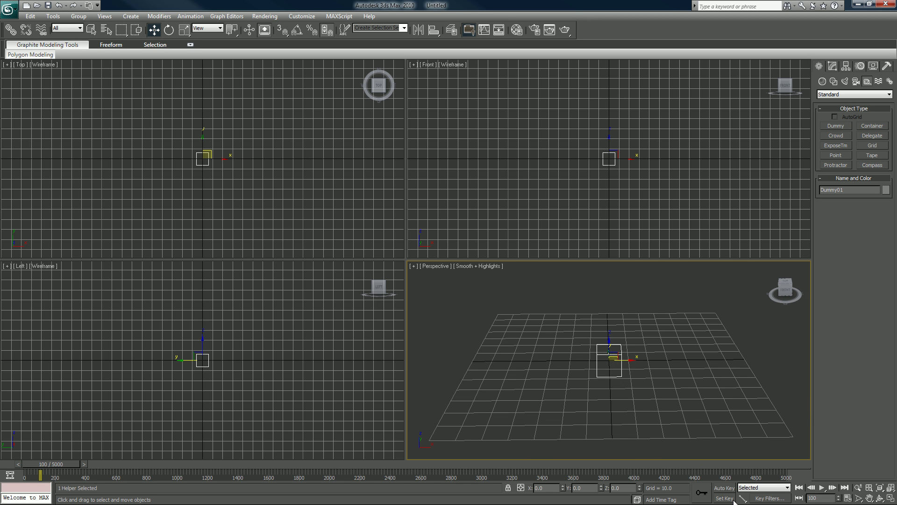
{"action": "mouse_move", "coordinate": [743, 498]}
{"action": "left_mouse_down"}
{"action": "mouse_move", "coordinate": [742, 457]}
{"action": "mouse_move", "coordinate": [743, 487]}
{"action": "left_mouse_up"}
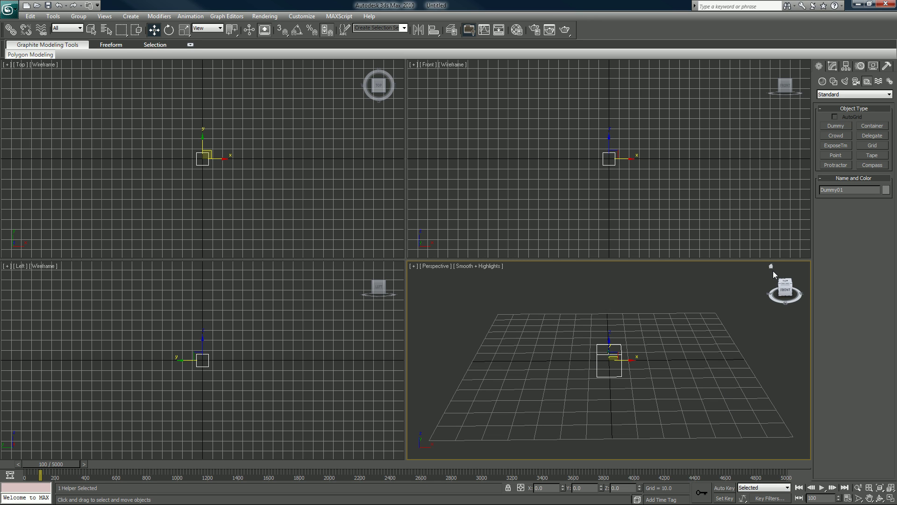
{"action": "left_click", "coordinate": [769, 265]}
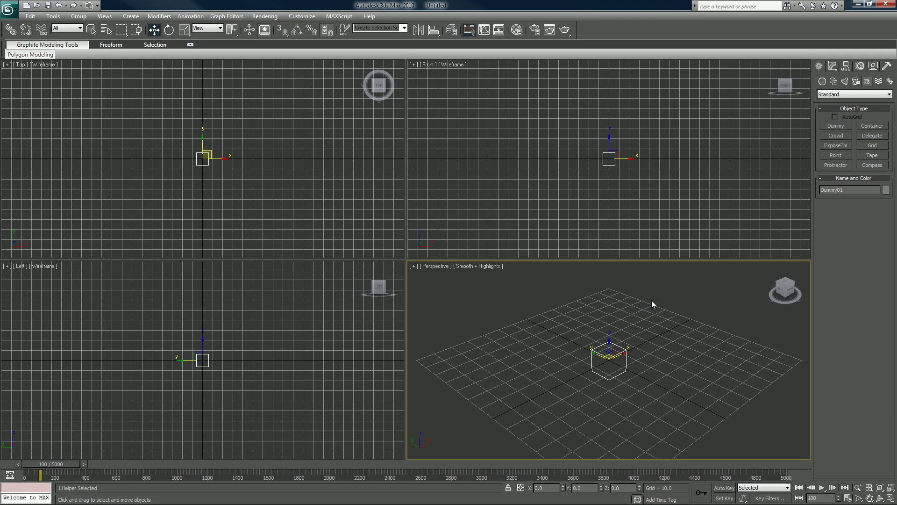
{"action": "left_click", "coordinate": [483, 31]}
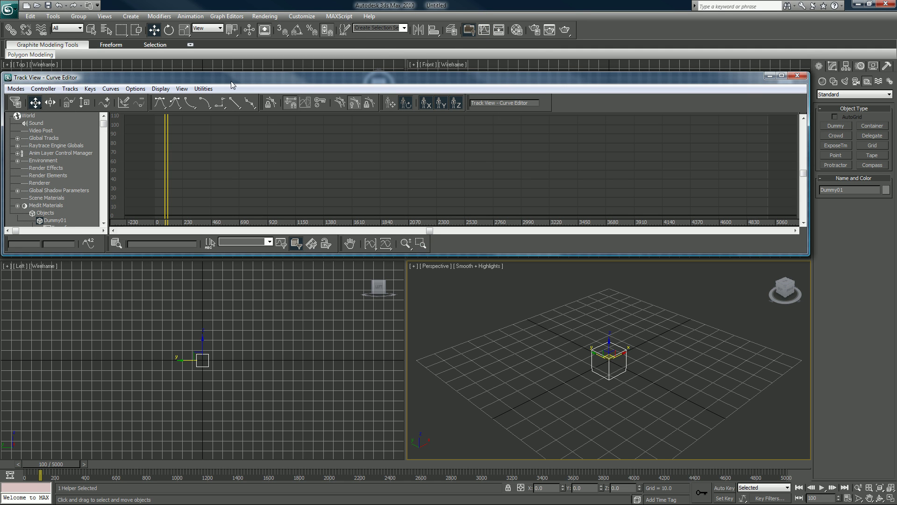
{"action": "left_click", "coordinate": [797, 75]}
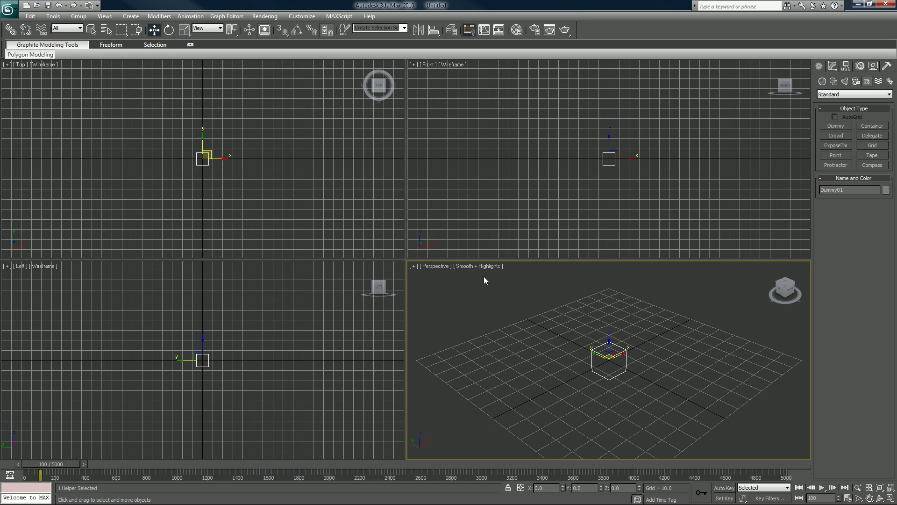
{"action": "left_click", "coordinate": [500, 319]}
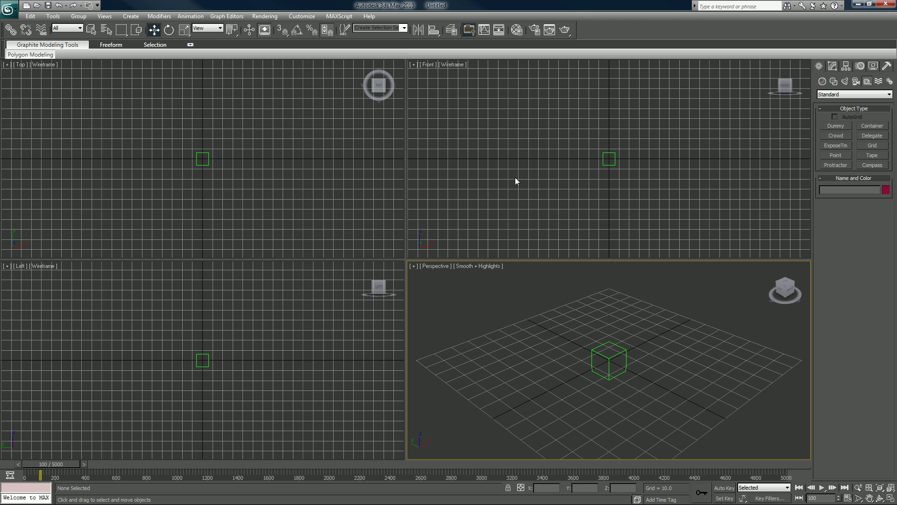
- Open the Layer Manager and move it out of the way
{"action": "left_click", "coordinate": [451, 29]}
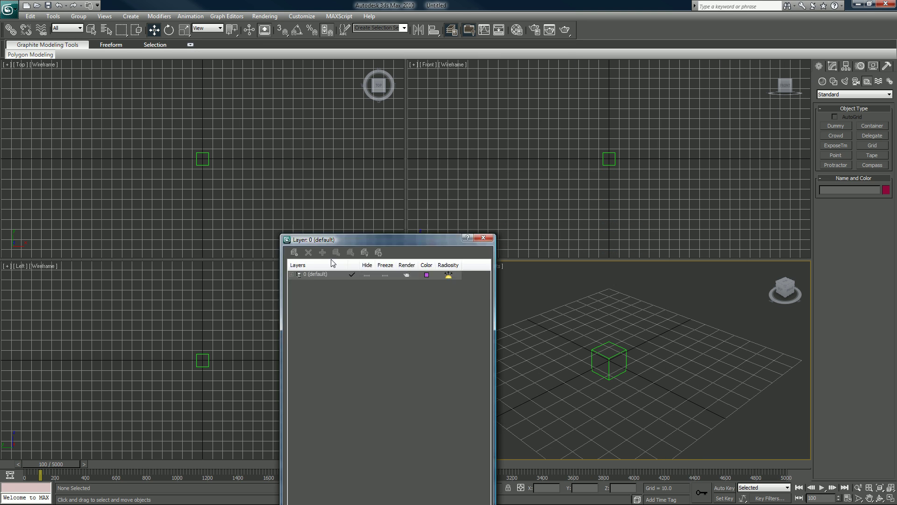
{"action": "left_click_drag", "start_coordinate": [354, 242], "coordinate": [896, 5]}
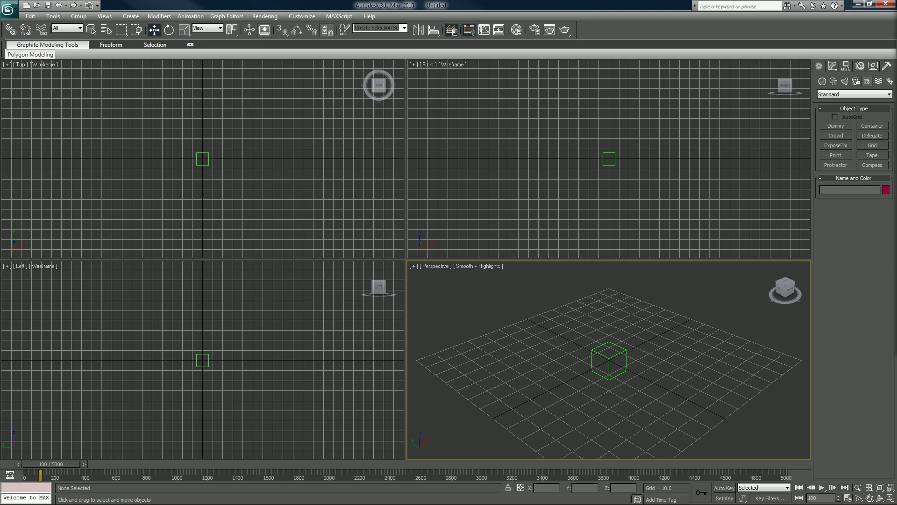
{"action": "left_click_drag", "start_coordinate": [896, 5], "coordinate": [896, 178]}
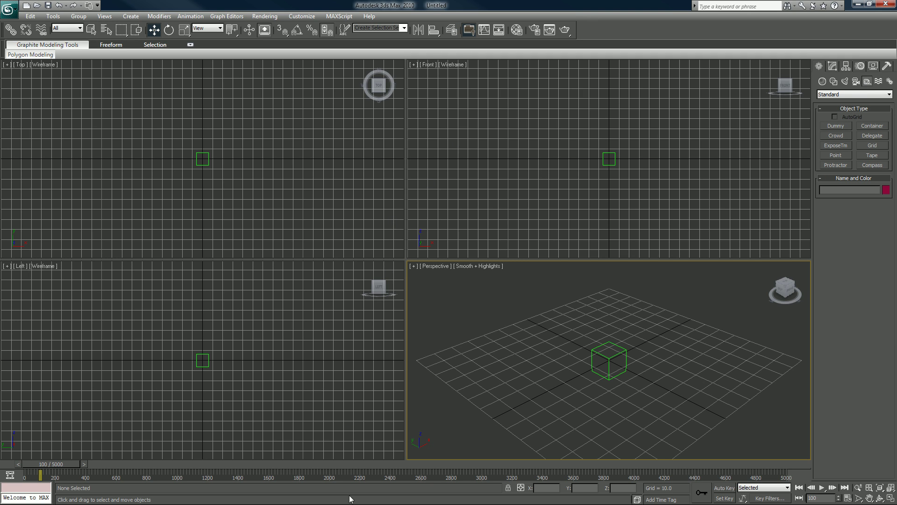
{"action": "left_click", "coordinate": [275, 486]}
{"action": "right_click", "coordinate": [287, 475]}
{"action": "mouse_move", "coordinate": [328, 454]}
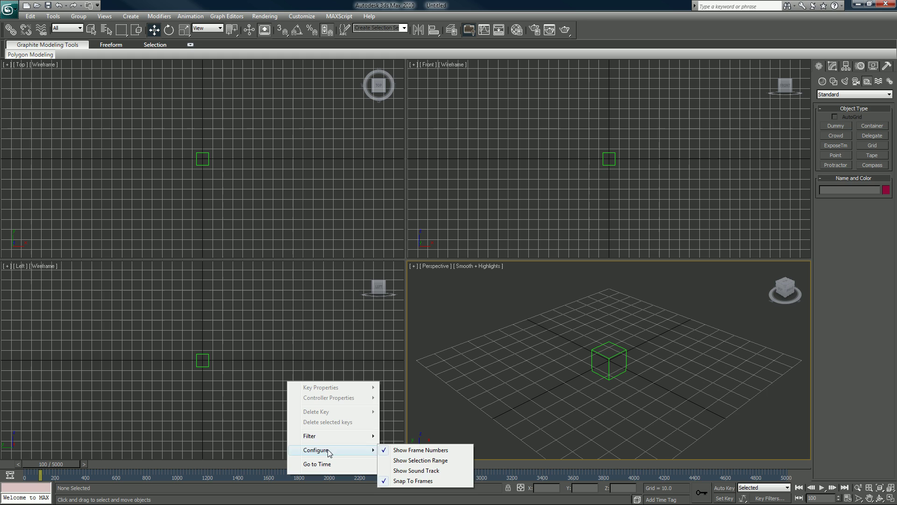
- Show the Layers toolbar, keeping 0 (default) as the current layer
{"action": "right_click", "coordinate": [661, 44]}
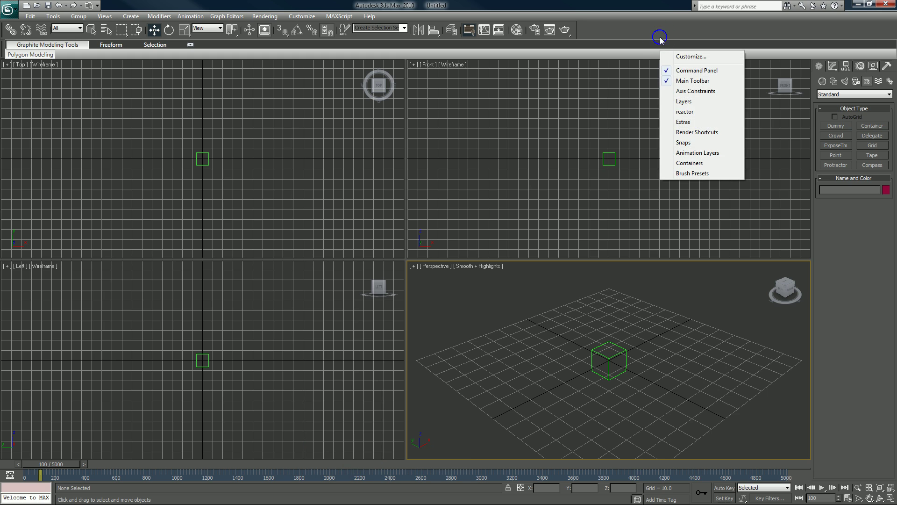
{"action": "left_click", "coordinate": [693, 101]}
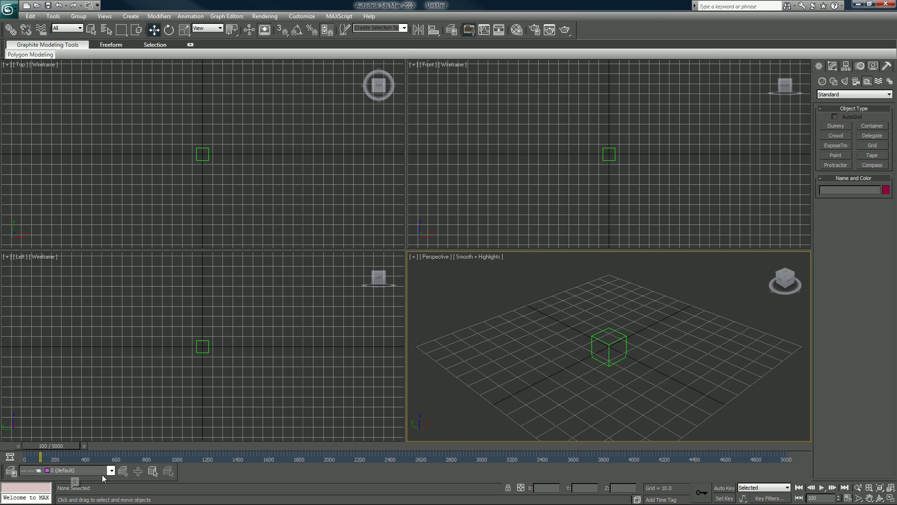
{"action": "left_click", "coordinate": [111, 470]}
{"action": "left_click", "coordinate": [75, 480]}
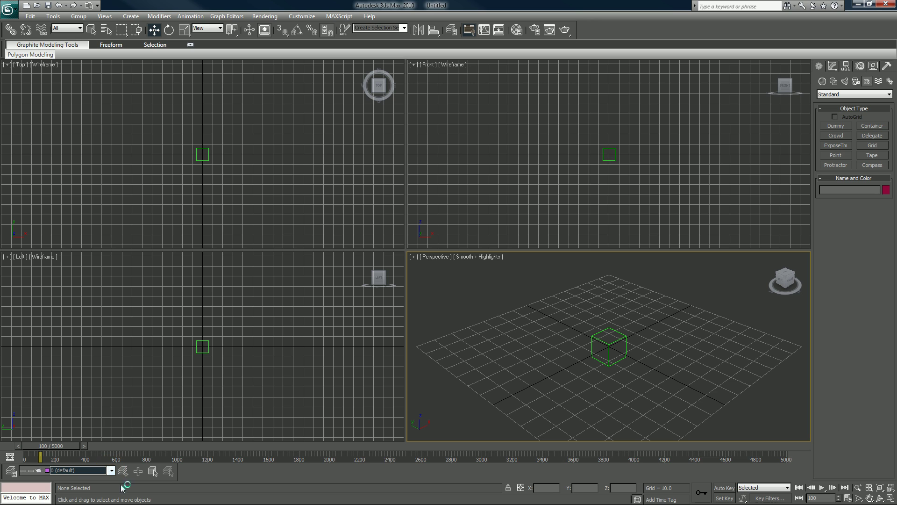
- Open the Curve Editor and dock it along the bottom of the screen
{"action": "left_click", "coordinate": [485, 33]}
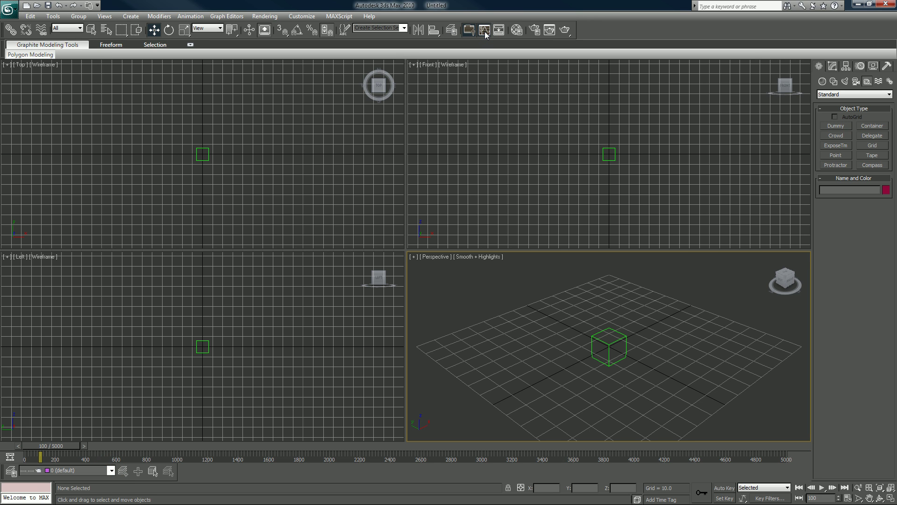
{"action": "left_click_drag", "start_coordinate": [392, 83], "coordinate": [352, 479]}
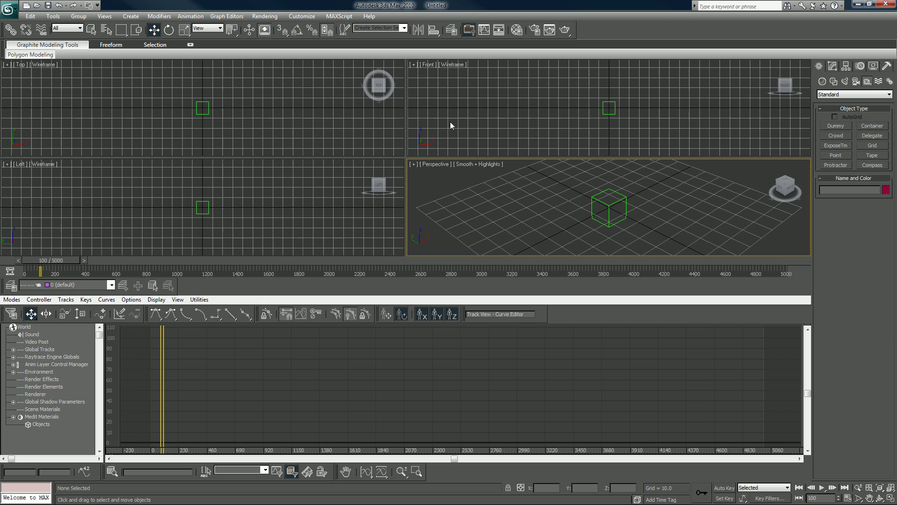
- Use a two-pane Top/Perspective viewport layout and show the safe frame in Perspective
{"action": "left_click", "coordinate": [415, 164]}
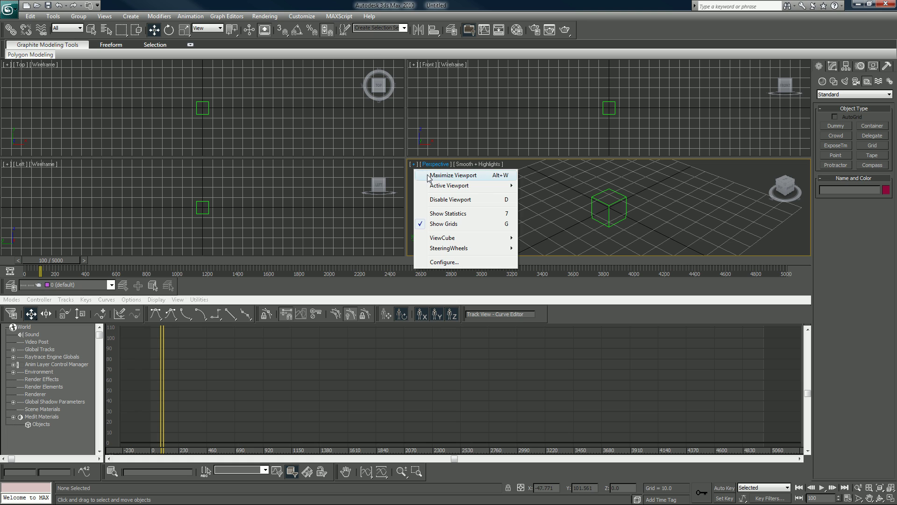
{"action": "left_click", "coordinate": [443, 262]}
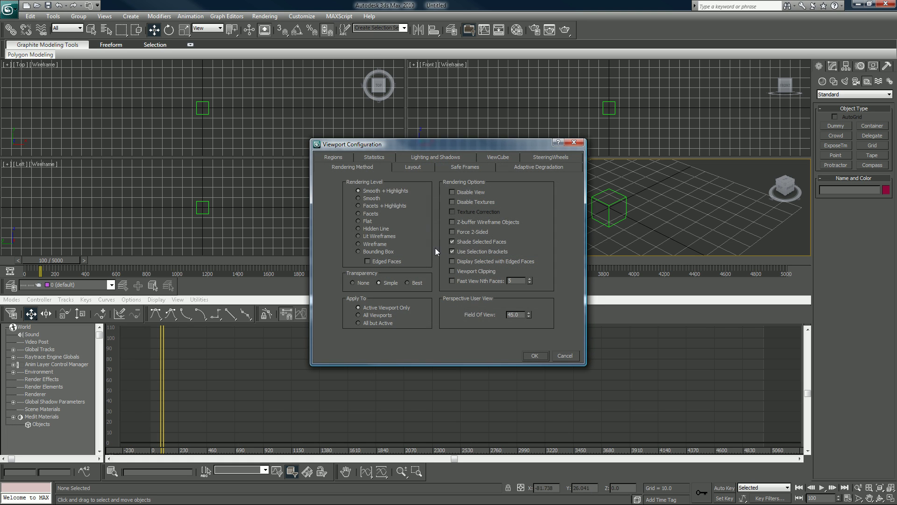
{"action": "left_click", "coordinate": [409, 167]}
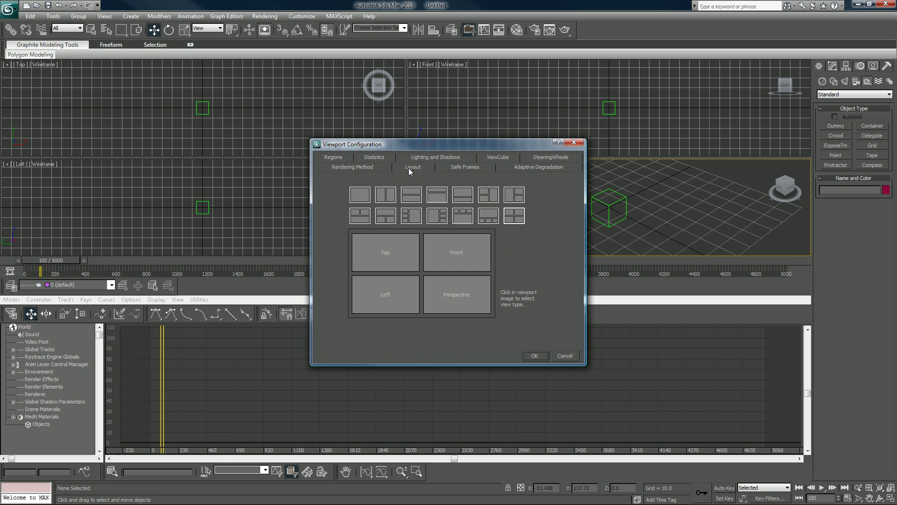
{"action": "left_click", "coordinate": [386, 197]}
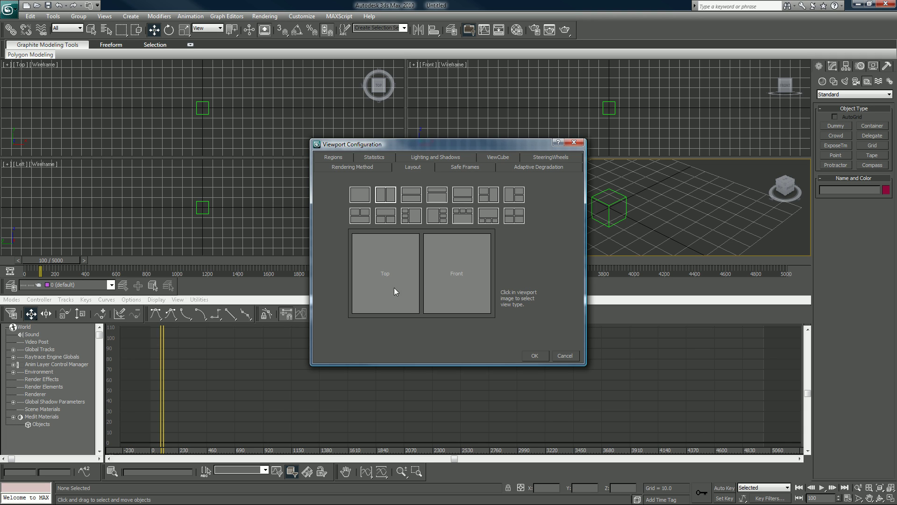
{"action": "left_click", "coordinate": [467, 289]}
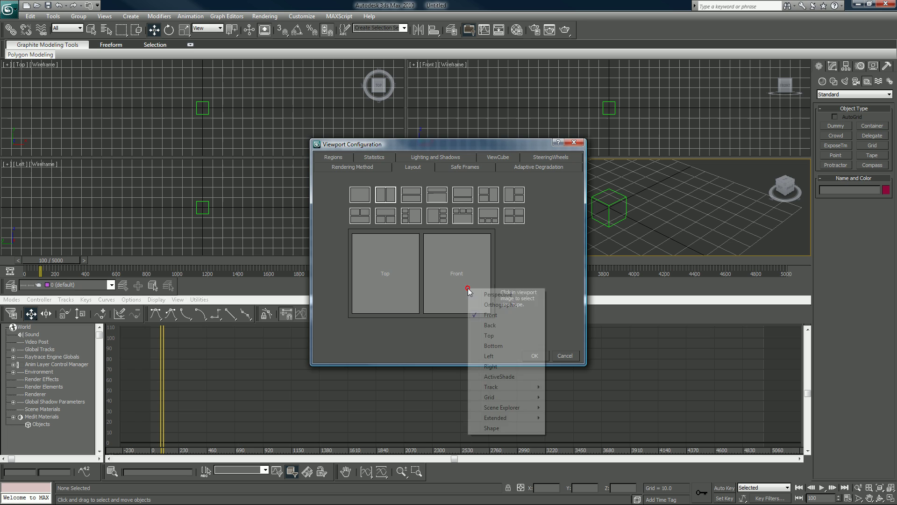
{"action": "left_click", "coordinate": [484, 295]}
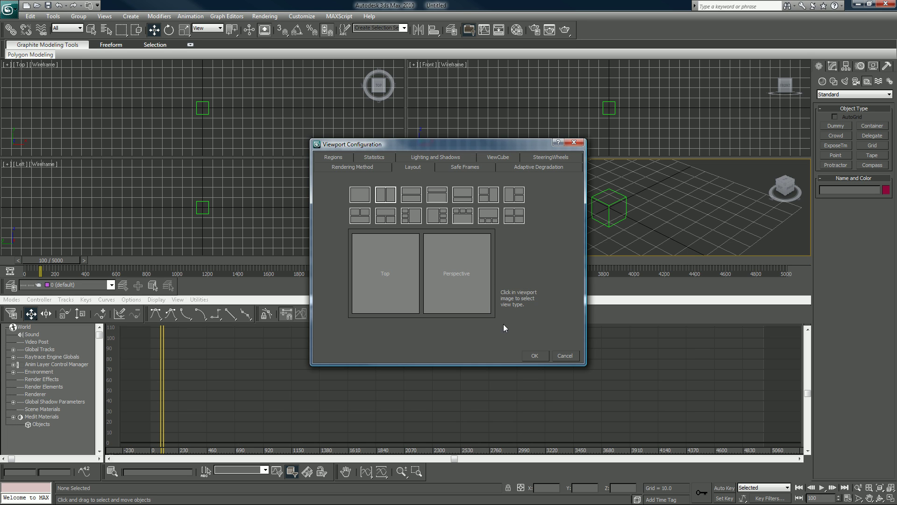
{"action": "left_click", "coordinate": [535, 356]}
{"action": "left_click", "coordinate": [539, 223]}
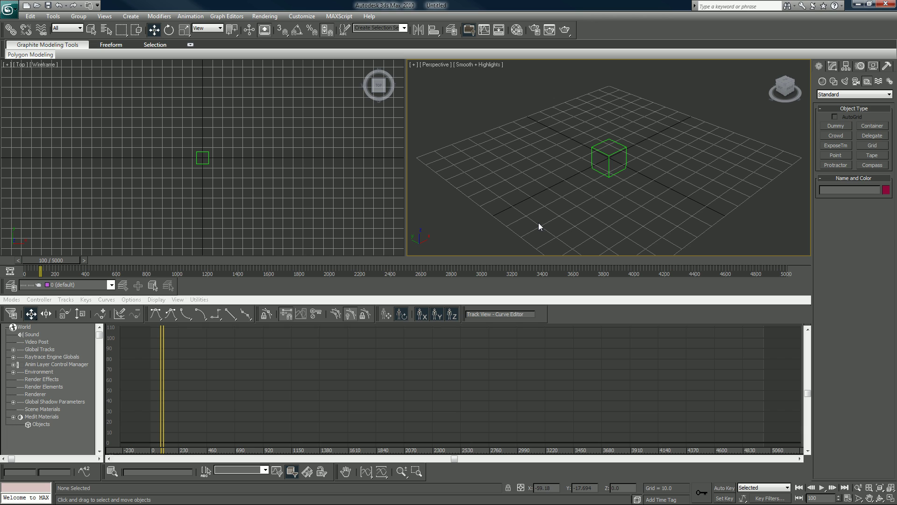
{"action": "key", "text": "shift+f"}
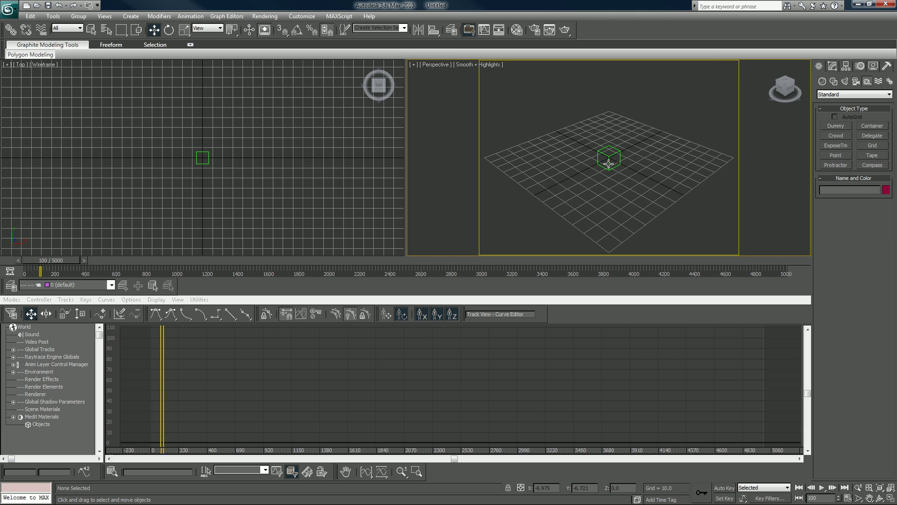
- Set the render output to the HDTV (video) preset at 490×270 and close Render Setup
{"action": "left_click", "coordinate": [535, 31]}
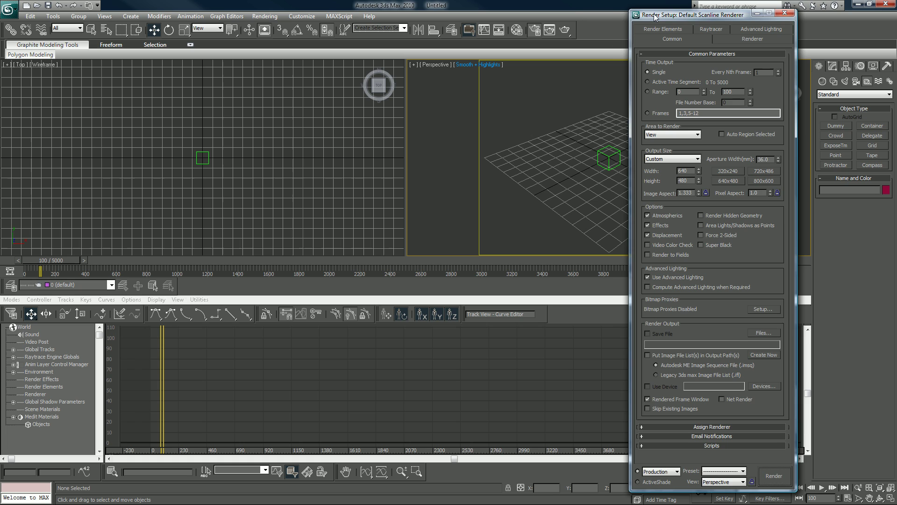
{"action": "left_click_drag", "start_coordinate": [656, 7], "coordinate": [674, 70]}
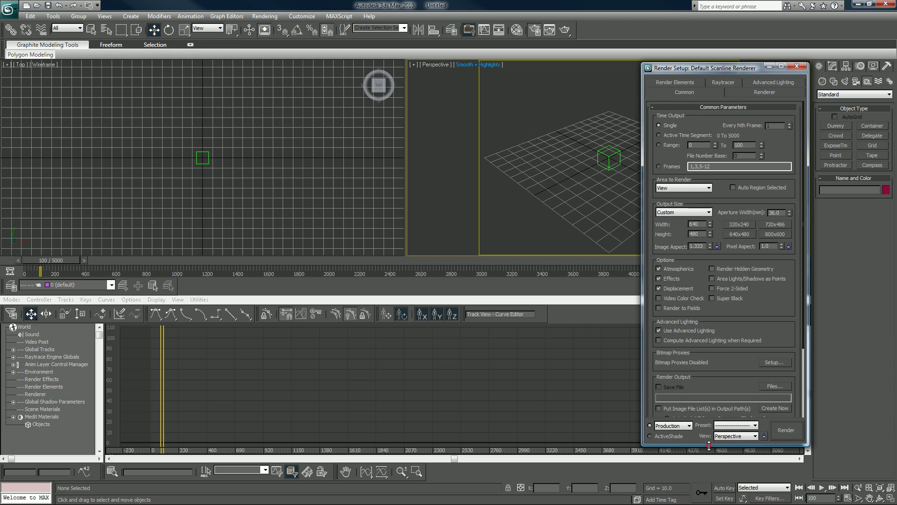
{"action": "left_click_drag", "start_coordinate": [709, 444], "coordinate": [709, 452]}
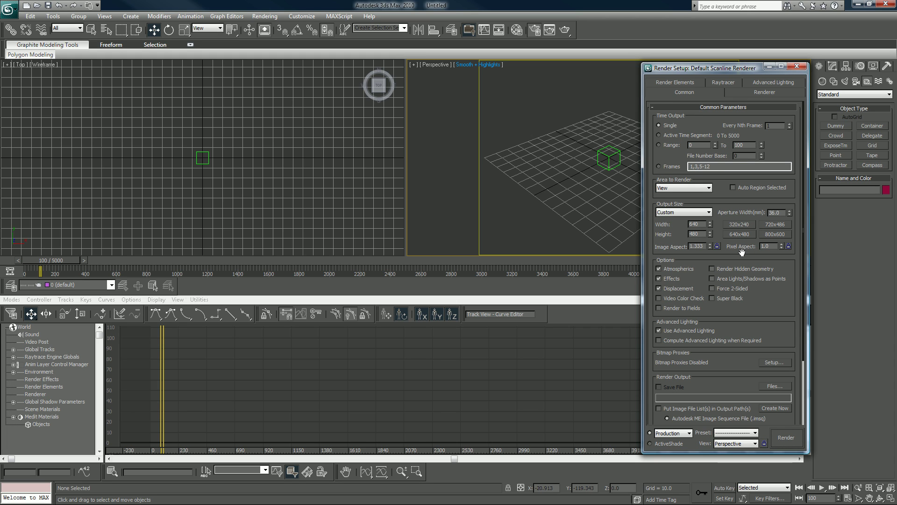
{"action": "left_click", "coordinate": [686, 213]}
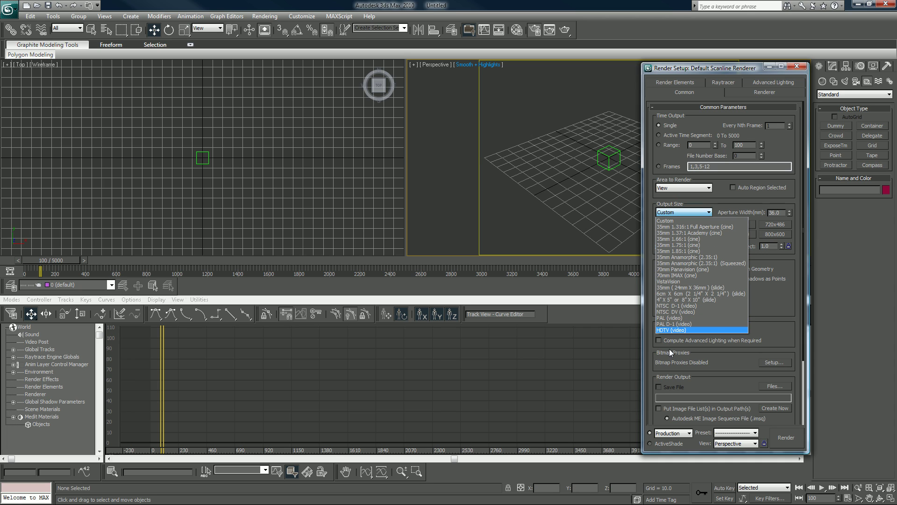
{"action": "left_click", "coordinate": [670, 331]}
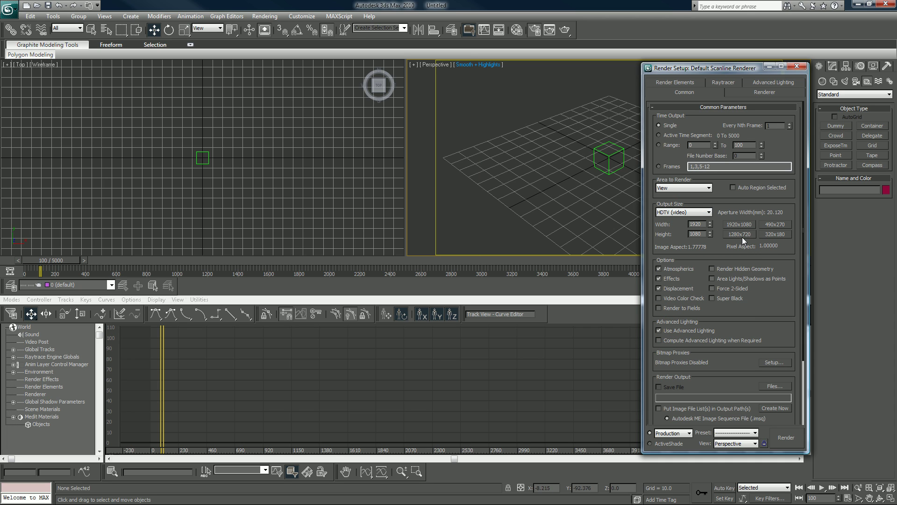
{"action": "left_click", "coordinate": [773, 225]}
{"action": "left_click", "coordinate": [796, 66]}
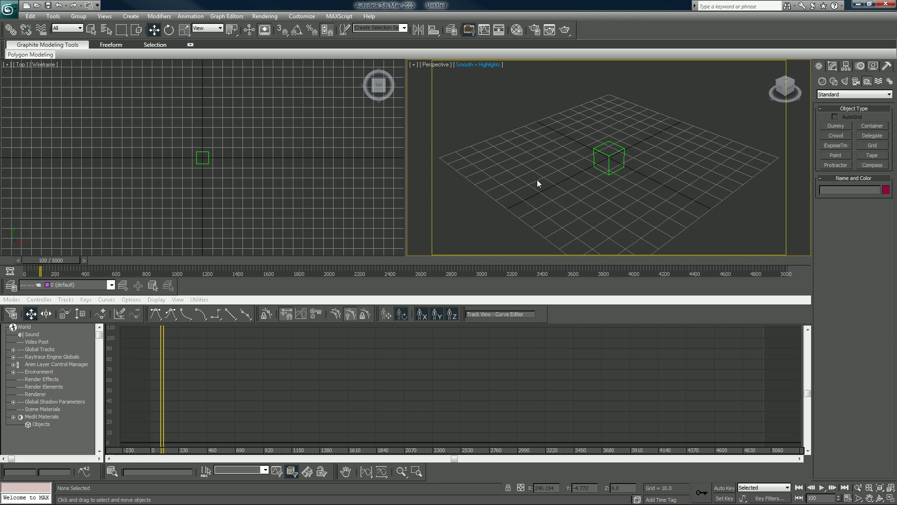
- Select Dummy01 and pick its Position track in the Track View controller tree
{"action": "left_click", "coordinate": [286, 188]}
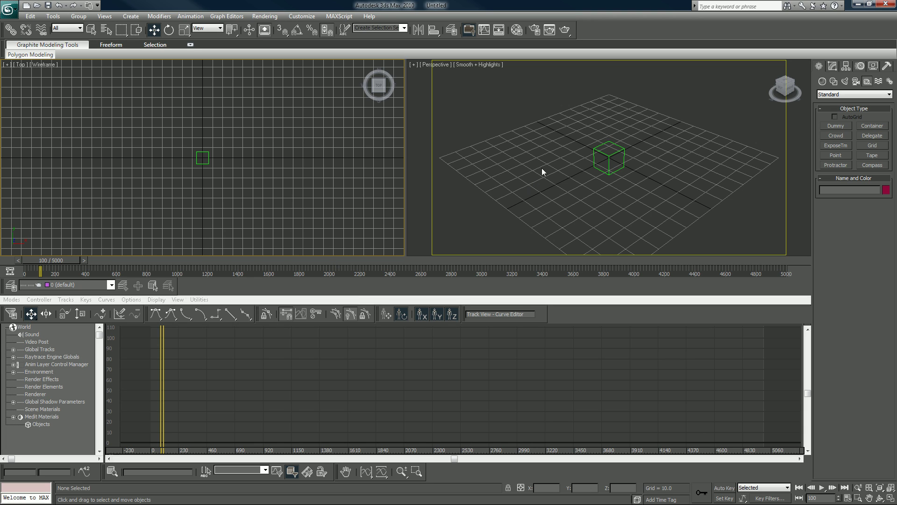
{"action": "left_click", "coordinate": [605, 154]}
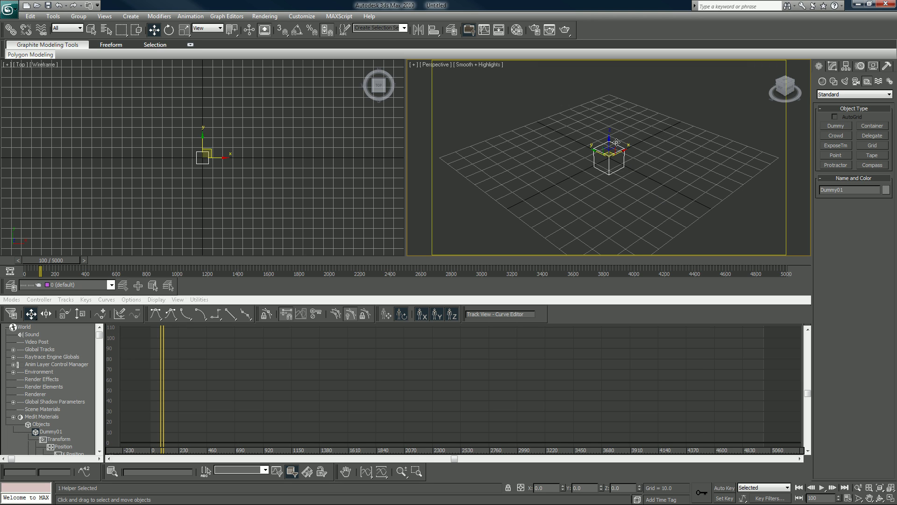
{"action": "mouse_move", "coordinate": [612, 148]}
{"action": "left_mouse_down"}
{"action": "mouse_move", "coordinate": [600, 164]}
{"action": "mouse_move", "coordinate": [659, 176]}
{"action": "mouse_move", "coordinate": [641, 148]}
{"action": "mouse_move", "coordinate": [637, 175]}
{"action": "mouse_move", "coordinate": [620, 157]}
{"action": "left_mouse_up"}
{"action": "left_click_drag", "start_coordinate": [99, 334], "coordinate": [99, 390]}
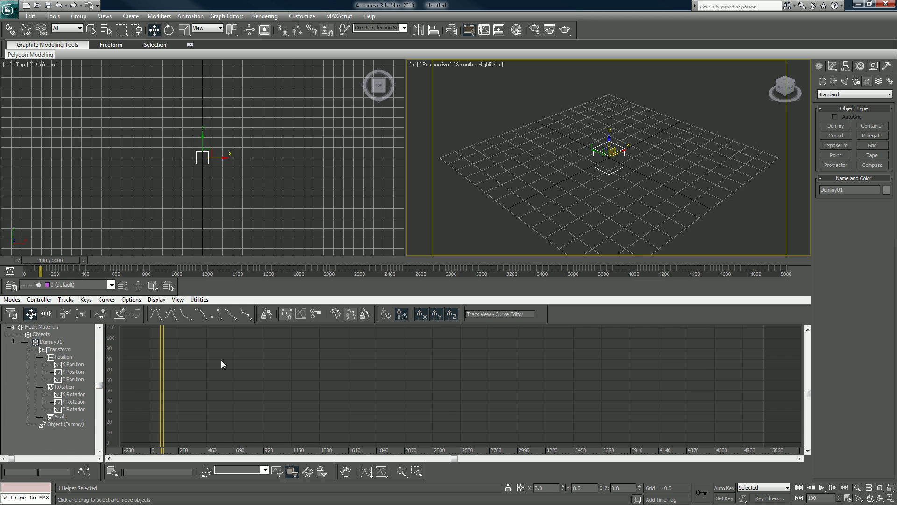
{"action": "left_click", "coordinate": [63, 357]}
{"action": "mouse_move", "coordinate": [70, 365]}
{"action": "left_mouse_down"}
{"action": "mouse_move", "coordinate": [75, 382]}
{"action": "mouse_move", "coordinate": [67, 358]}
{"action": "left_mouse_up"}
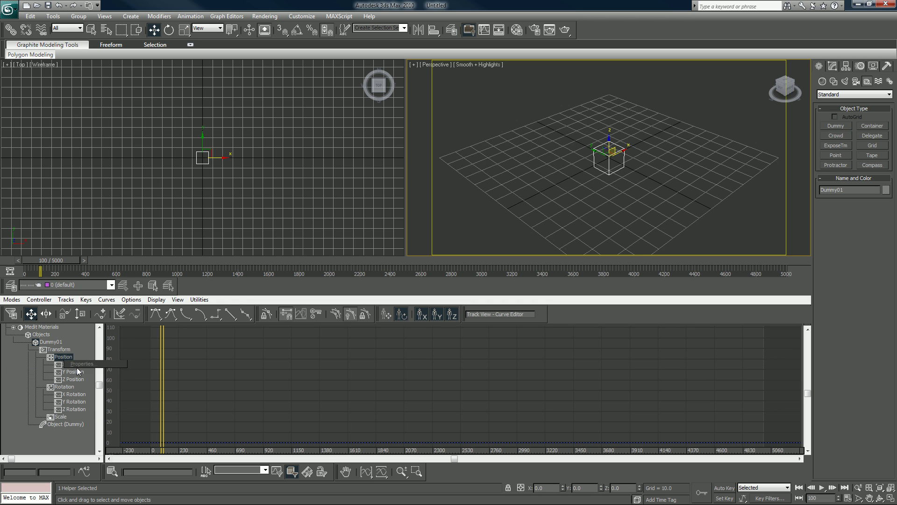
{"action": "left_click", "coordinate": [76, 366]}
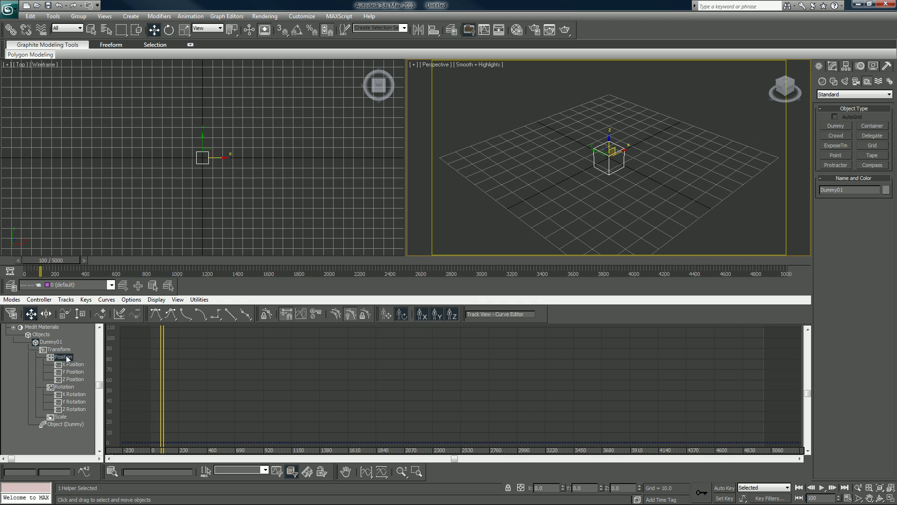
- Assign an AudioPosition controller to the Position track and centre its settings dialog
{"action": "right_click", "coordinate": [77, 368]}
{"action": "left_click", "coordinate": [84, 371]}
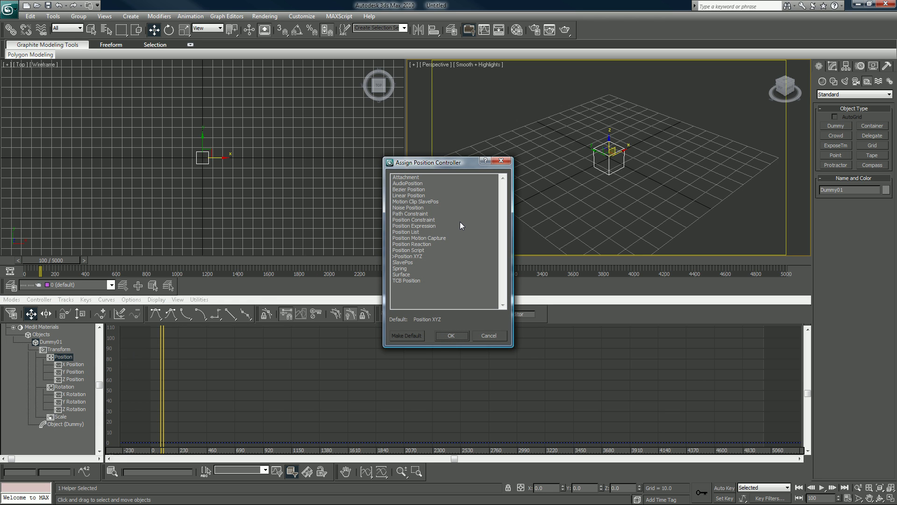
{"action": "double_click", "coordinate": [418, 185]}
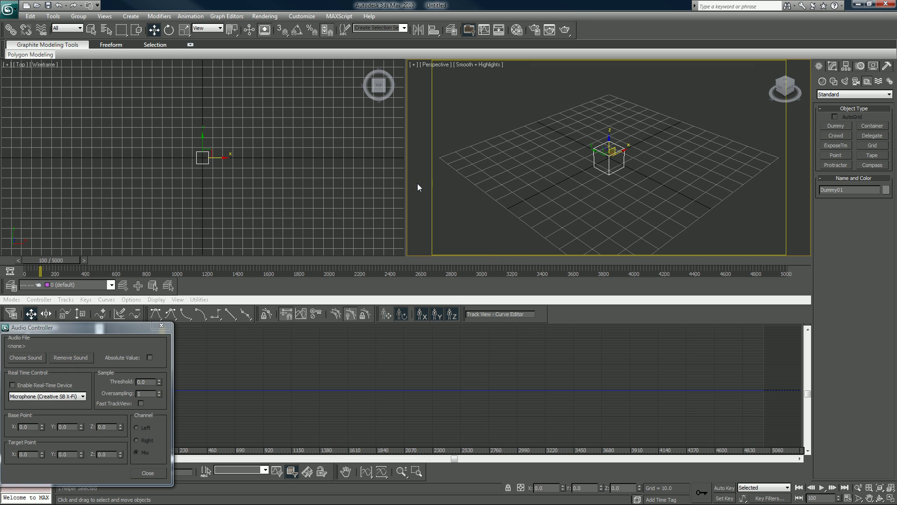
{"action": "left_click_drag", "start_coordinate": [115, 327], "coordinate": [435, 209]}
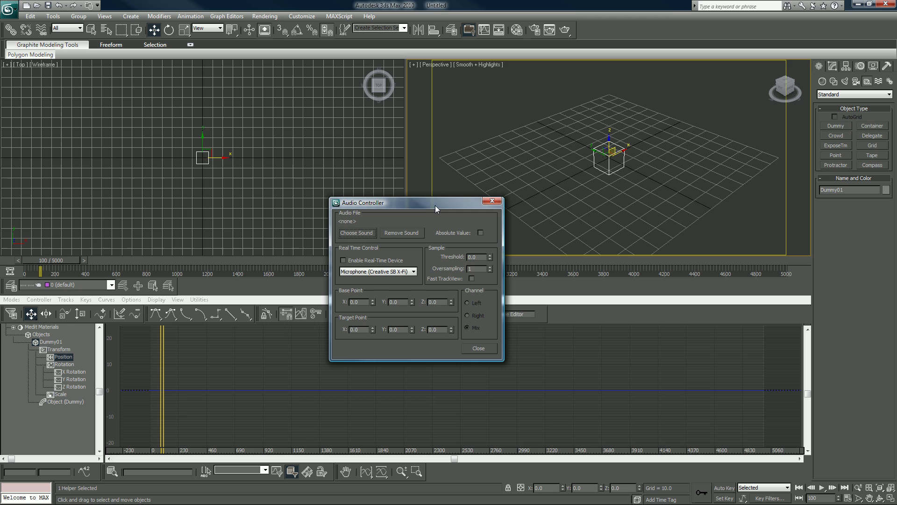
- Load Bubbles Edit.WAV from the Audio Link Tutorial folder as the controller's sound
{"action": "left_click", "coordinate": [364, 233]}
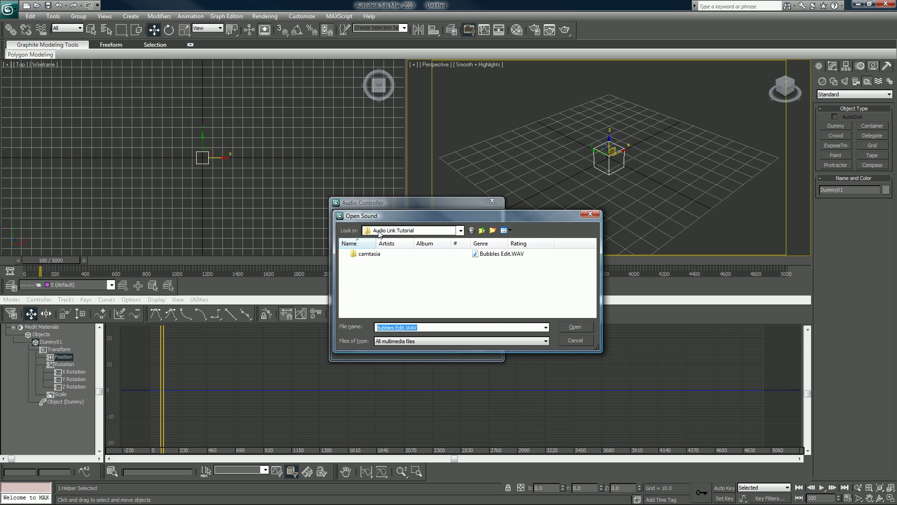
{"action": "left_click", "coordinate": [407, 229]}
{"action": "left_click", "coordinate": [407, 230]}
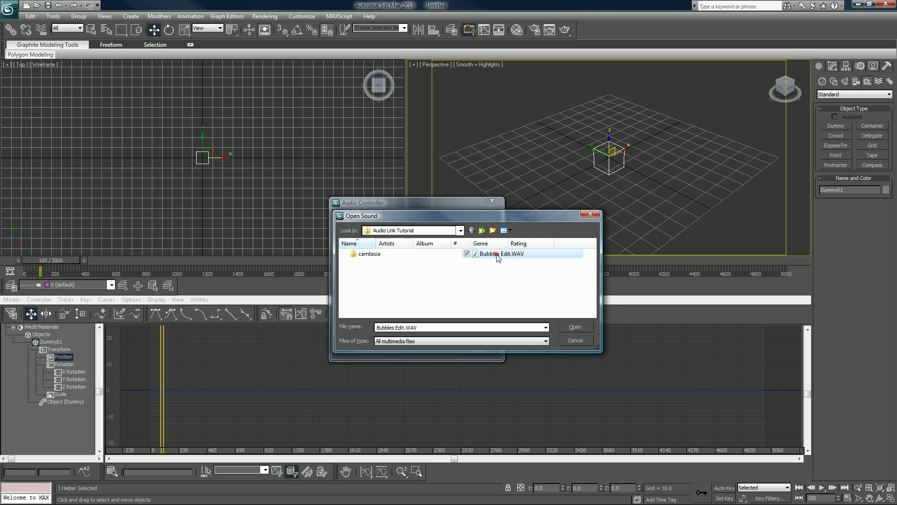
{"action": "double_click", "coordinate": [498, 253]}
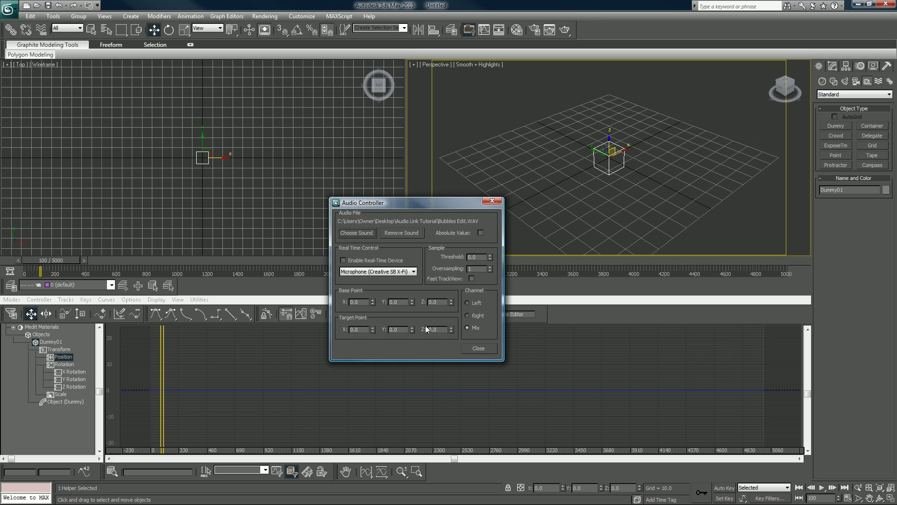
- Set the audio controller's Target Point Z value to 100
{"action": "left_click_drag", "start_coordinate": [442, 330], "coordinate": [397, 329]}
{"action": "type", "text": "100"}
{"action": "key", "text": "Return"}
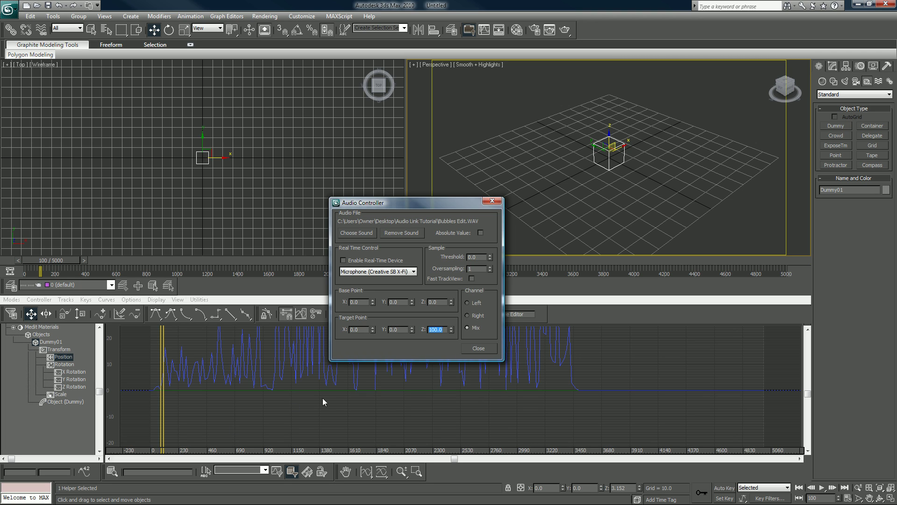
{"action": "left_click_drag", "start_coordinate": [431, 206], "coordinate": [389, 84]}
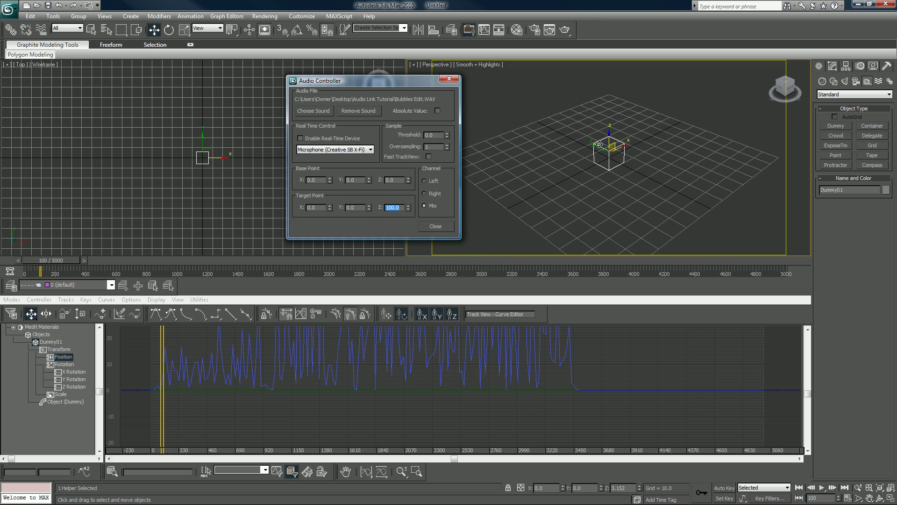
- Scrub the animation forward to about frame 1397, then play and stop it with the dummy deselected
{"action": "middle_click_drag", "start_coordinate": [431, 366], "coordinate": [453, 417]}
{"action": "scroll", "coordinate": [453, 417], "scroll_direction": "down", "scroll_amount": 6}
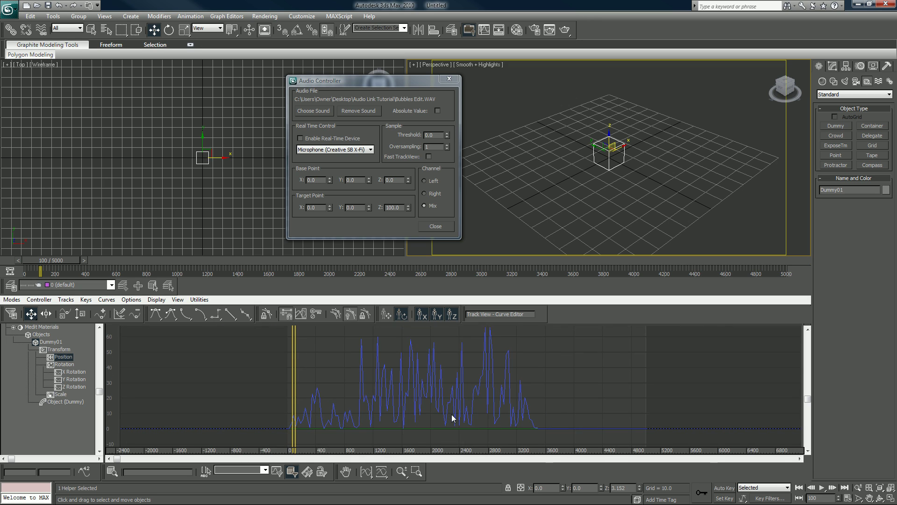
{"action": "scroll", "coordinate": [454, 414], "scroll_direction": "up", "scroll_amount": 4}
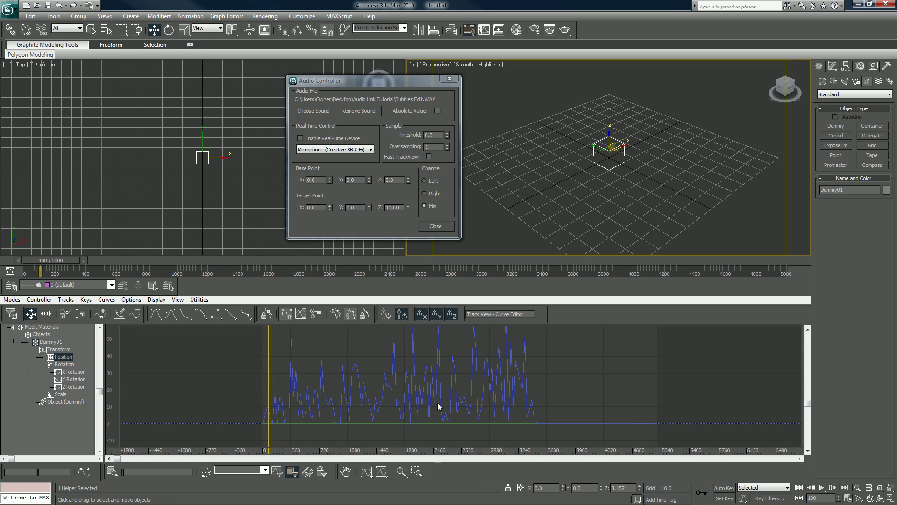
{"action": "left_click", "coordinate": [41, 266]}
{"action": "left_click_drag", "start_coordinate": [41, 266], "coordinate": [185, 261]}
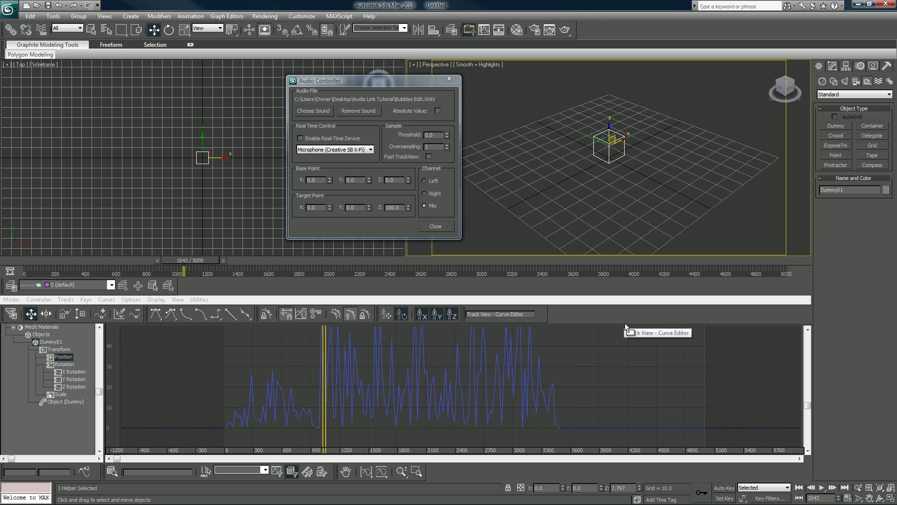
{"action": "left_click_drag", "start_coordinate": [180, 260], "coordinate": [231, 265]}
{"action": "key", "text": "/"}
{"action": "left_click", "coordinate": [629, 229]}
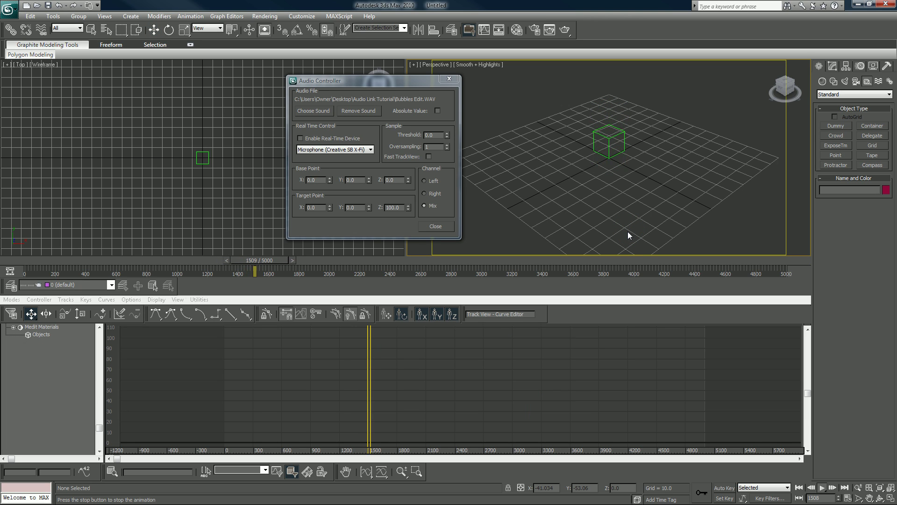
{"action": "key", "text": "/"}
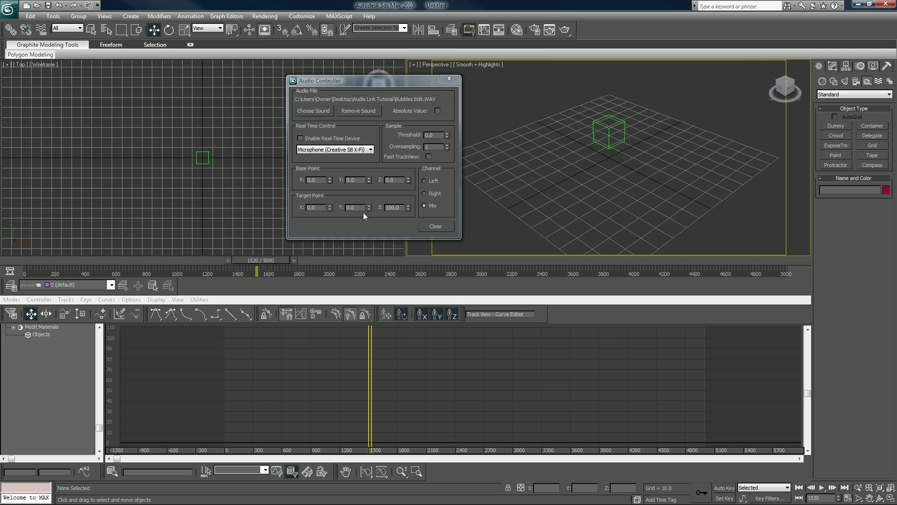
- Select Dummy01, raise audio Oversampling above 4, reset it to 1, and step through the Target Point fields
{"action": "left_click_drag", "start_coordinate": [570, 129], "coordinate": [669, 184]}
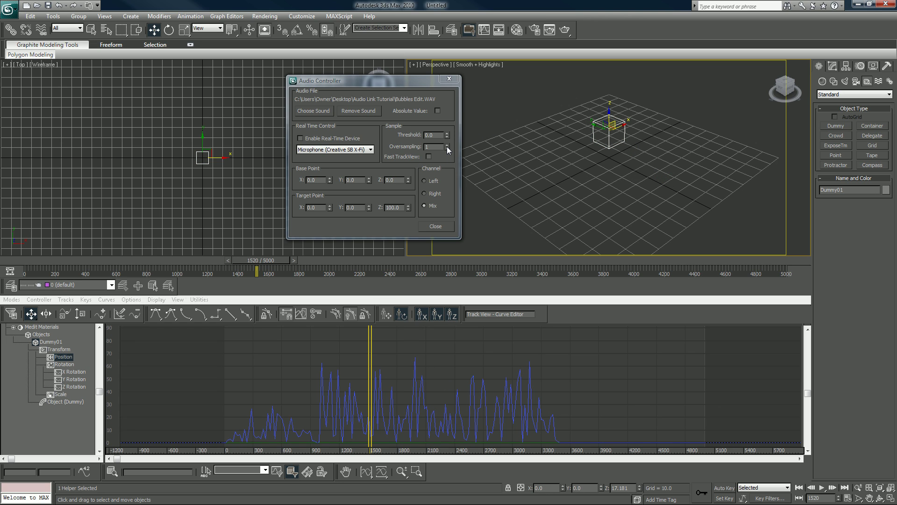
{"action": "left_click", "coordinate": [447, 147]}
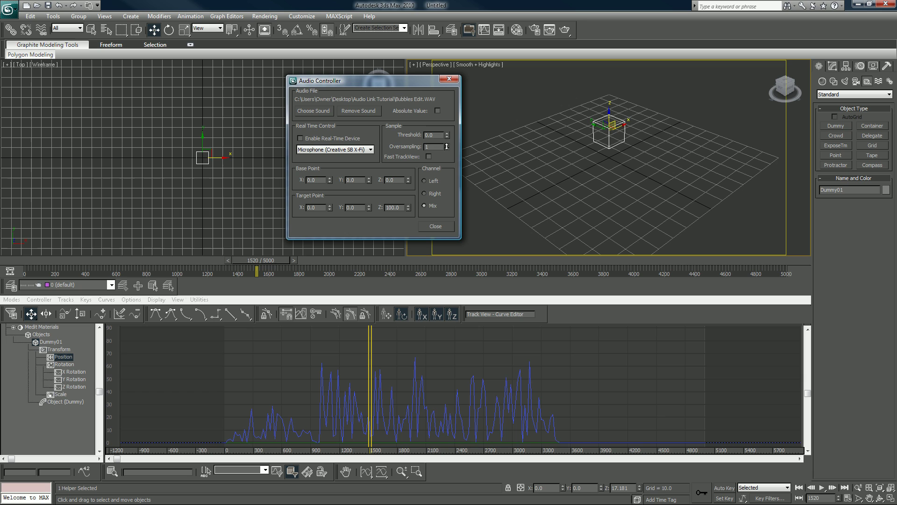
{"action": "left_click", "coordinate": [447, 144]}
{"action": "left_click_drag", "start_coordinate": [446, 145], "coordinate": [447, 145]}
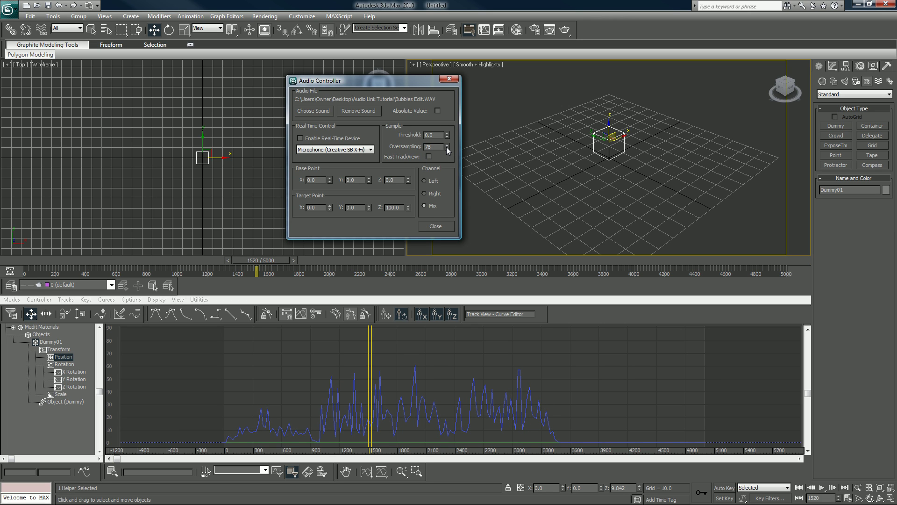
{"action": "right_click", "coordinate": [446, 148]}
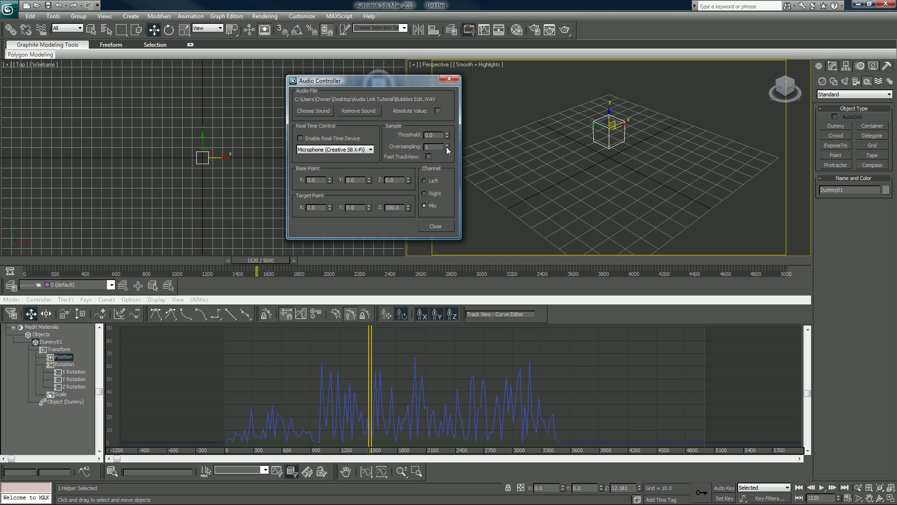
{"action": "left_click", "coordinate": [401, 209]}
{"action": "key", "text": "shift+Tab"}
{"action": "key", "text": "shift+Tab"}
- Close the Audio Controller, go back to an earlier frame, and enable Show Sound Track on the track bar
{"action": "left_click", "coordinate": [439, 228]}
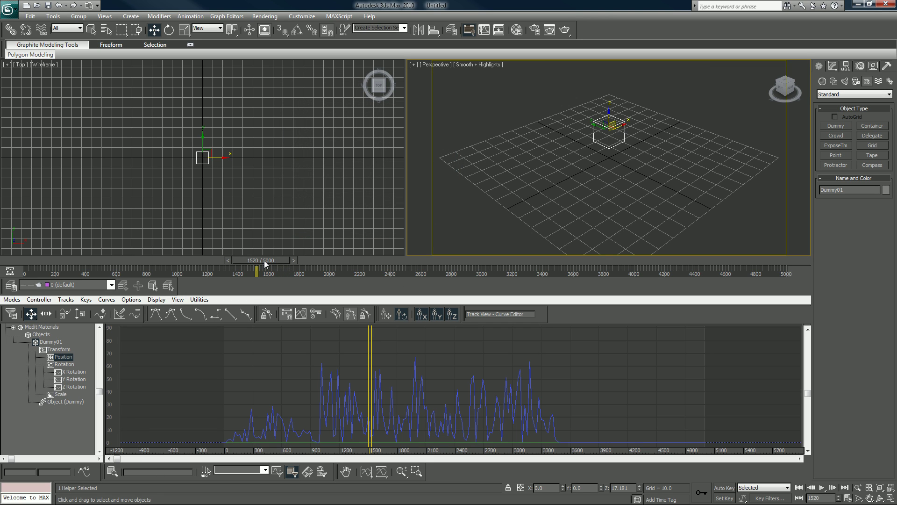
{"action": "left_click_drag", "start_coordinate": [264, 260], "coordinate": [189, 280]}
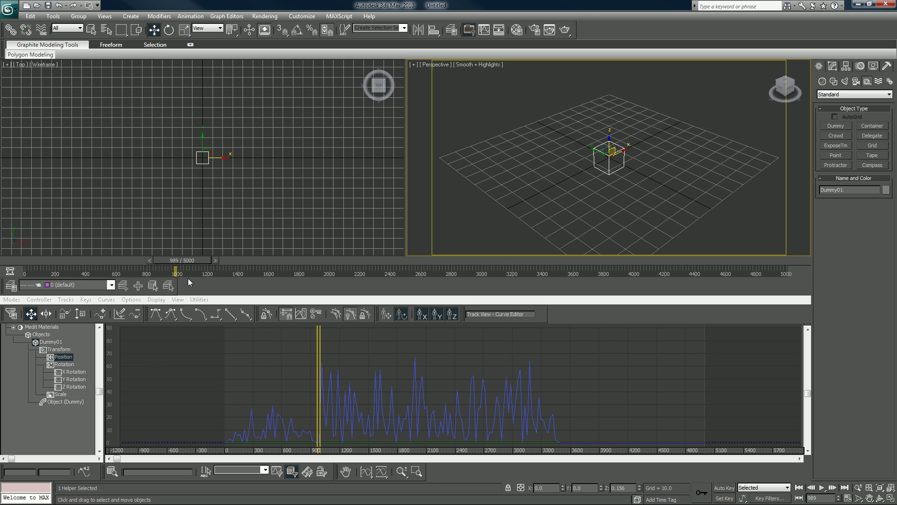
{"action": "right_click", "coordinate": [336, 284]}
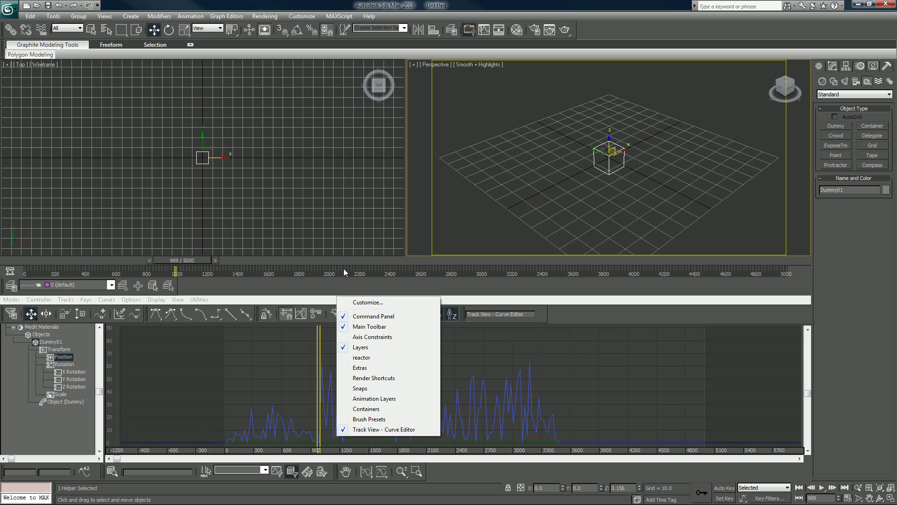
{"action": "right_click", "coordinate": [344, 269]}
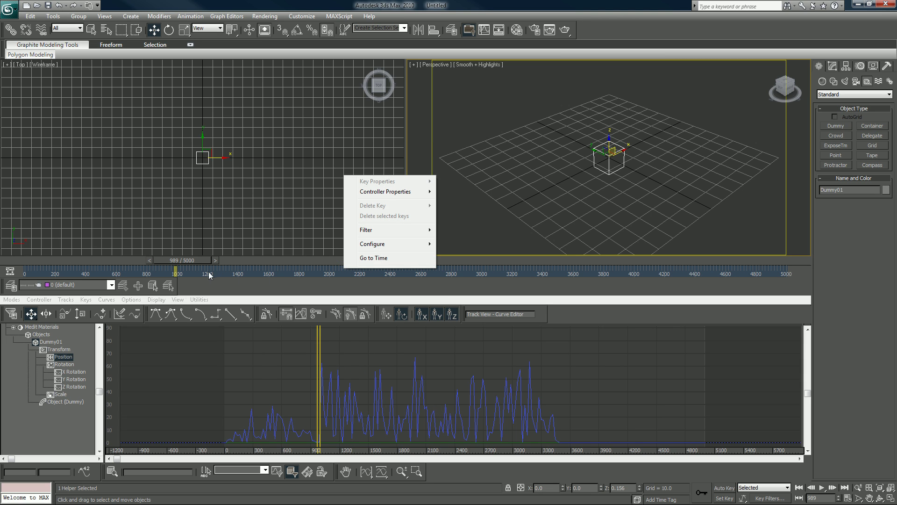
{"action": "mouse_move", "coordinate": [407, 243]}
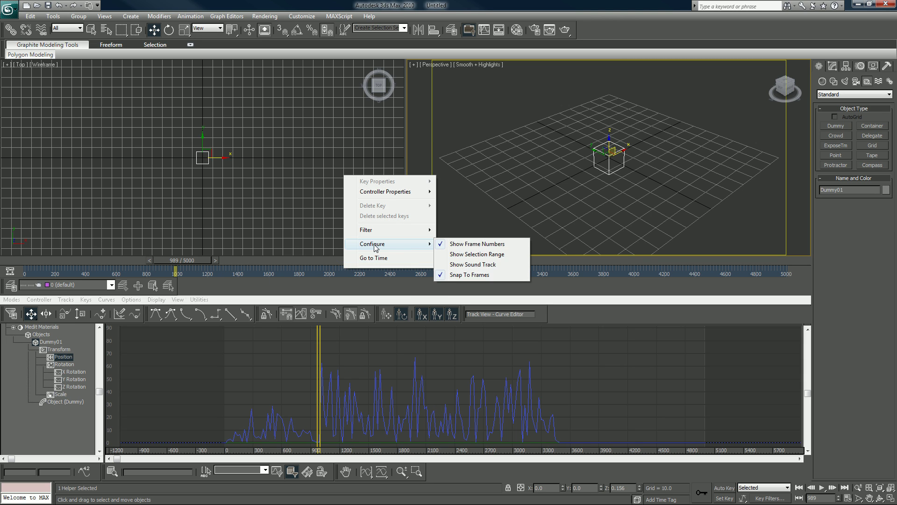
{"action": "left_click", "coordinate": [482, 265]}
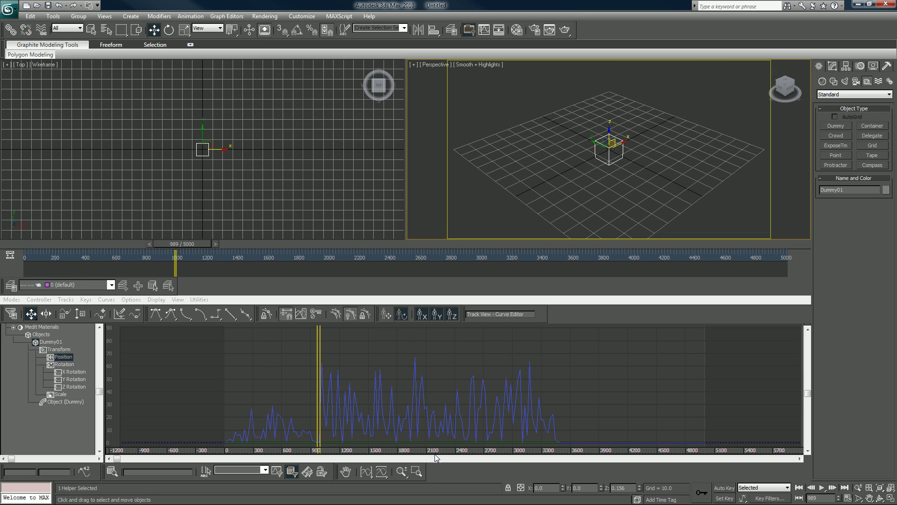
- Scrub to frame 3519, where the audio curve ends, and switch to the Move tool
{"action": "mouse_move", "coordinate": [436, 451]}
{"action": "left_mouse_down"}
{"action": "mouse_move", "coordinate": [436, 415]}
{"action": "mouse_move", "coordinate": [430, 463]}
{"action": "left_mouse_up"}
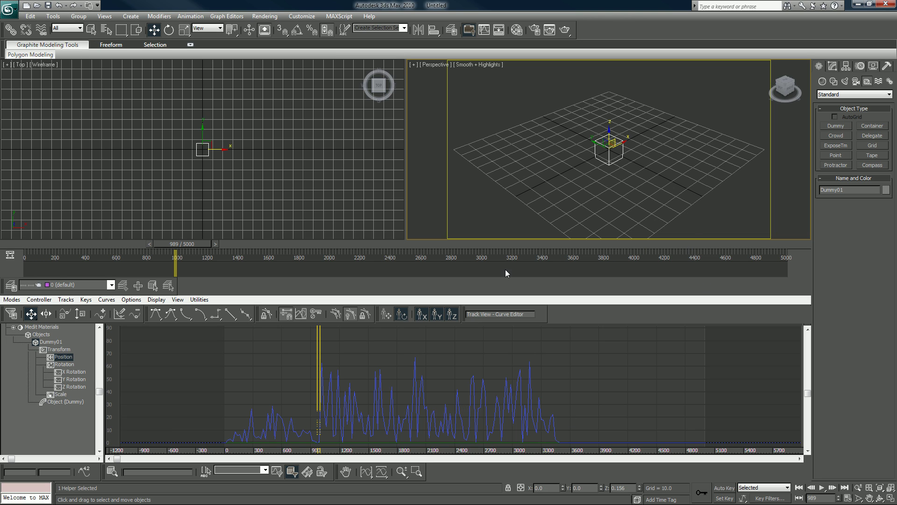
{"action": "left_click_drag", "start_coordinate": [499, 248], "coordinate": [559, 254]}
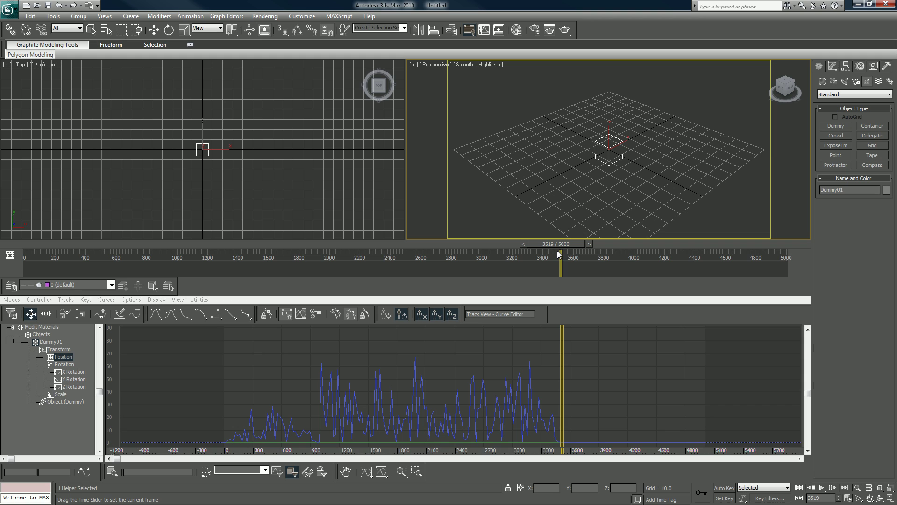
{"action": "key", "text": "w"}
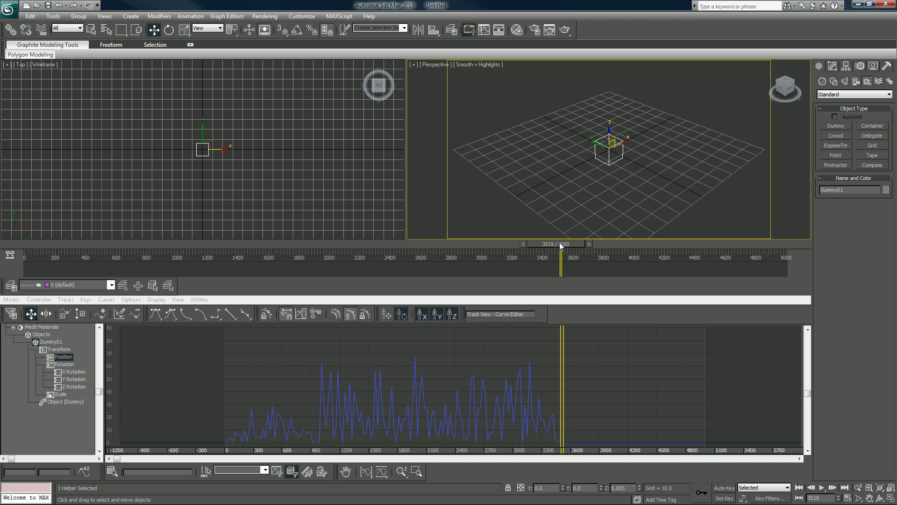
- Set the animation End Time to 3520 in Time Configuration
{"action": "left_click", "coordinate": [848, 498]}
{"action": "double_click", "coordinate": [429, 273]}
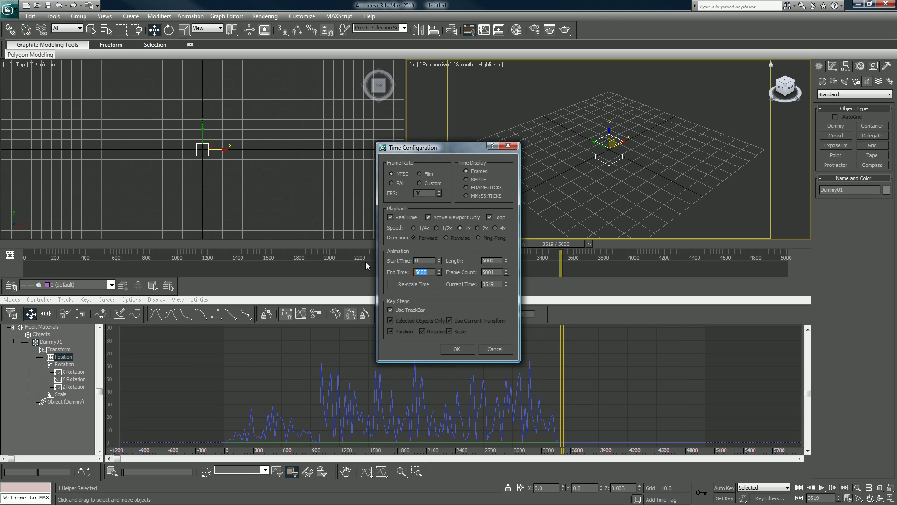
{"action": "type", "text": "3520"}
{"action": "key", "text": "Return"}
{"action": "left_click", "coordinate": [458, 350]}
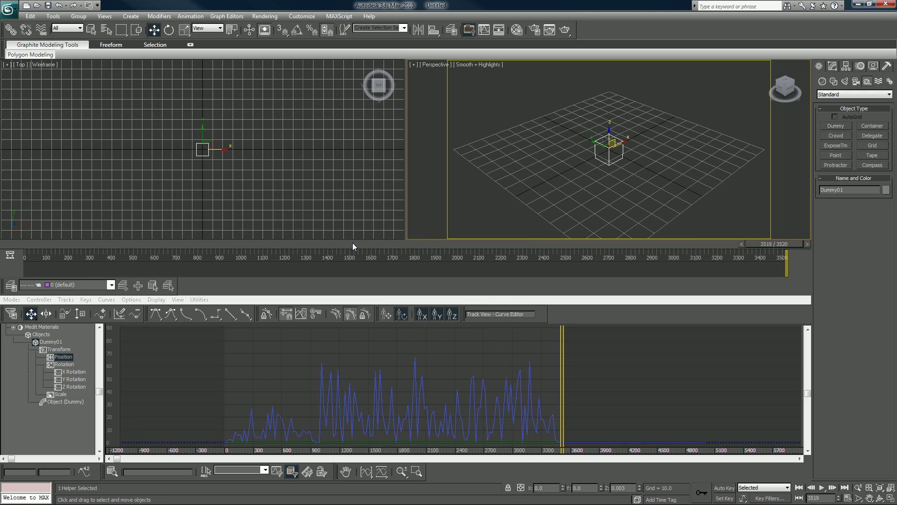
- Return to frame 0 and hide the docked Curve Editor
{"action": "left_click_drag", "start_coordinate": [353, 243], "coordinate": [28, 244]}
{"action": "right_click", "coordinate": [322, 285]}
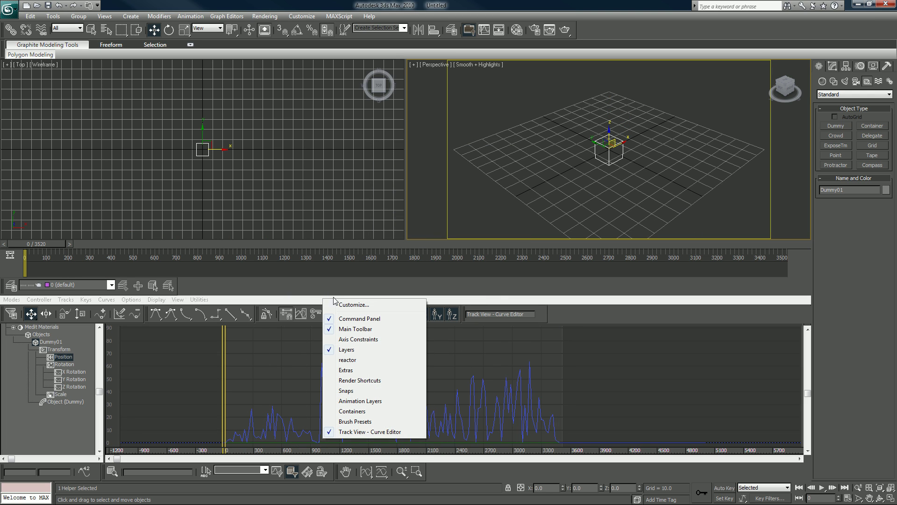
{"action": "right_click", "coordinate": [577, 318]}
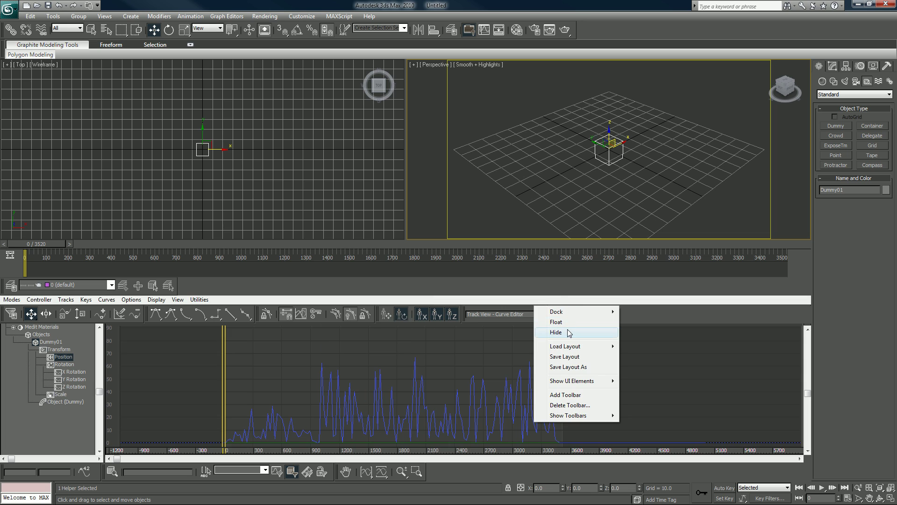
{"action": "left_click", "coordinate": [568, 330]}
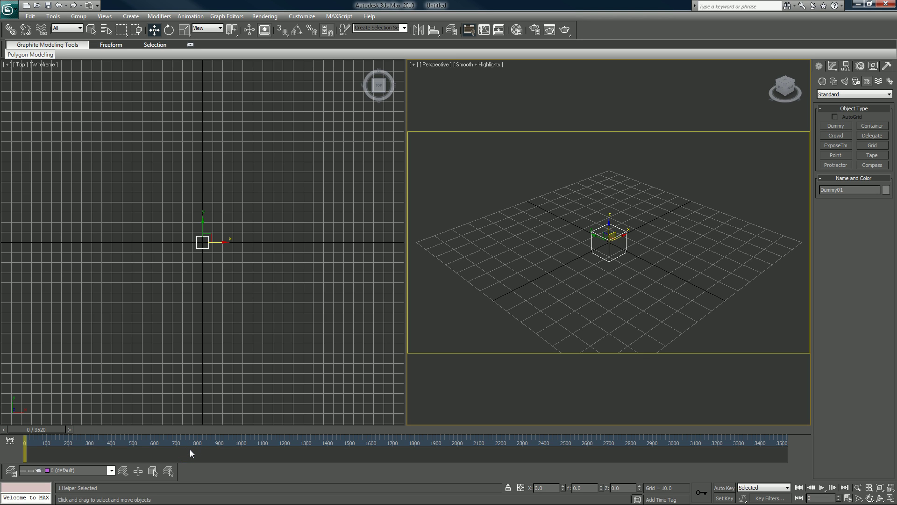
{"action": "right_click", "coordinate": [203, 469]}
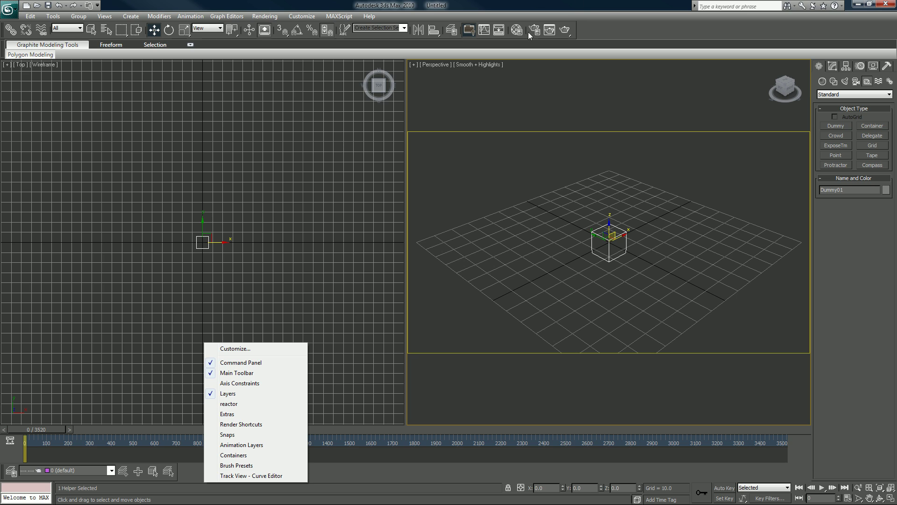
- Reopen the Curve Editor and open the Sound track's properties in ProSound
{"action": "left_click", "coordinate": [486, 31]}
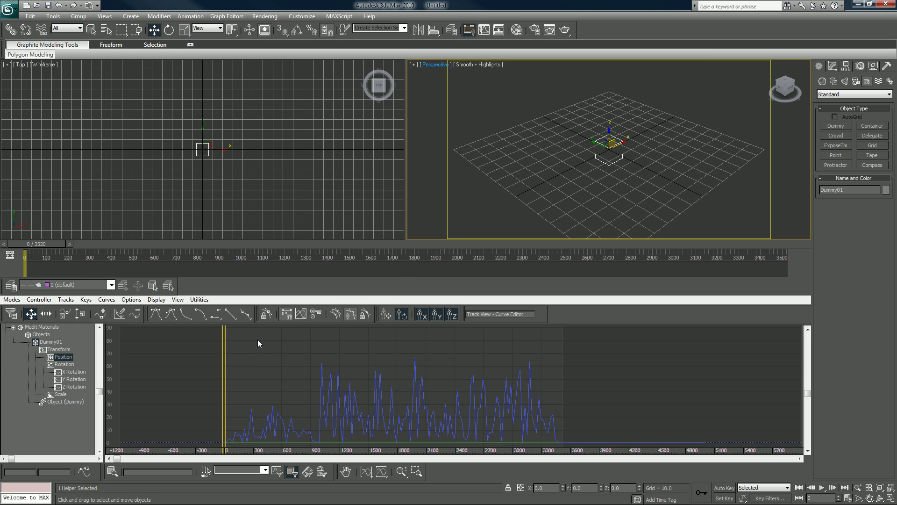
{"action": "left_click", "coordinate": [99, 344]}
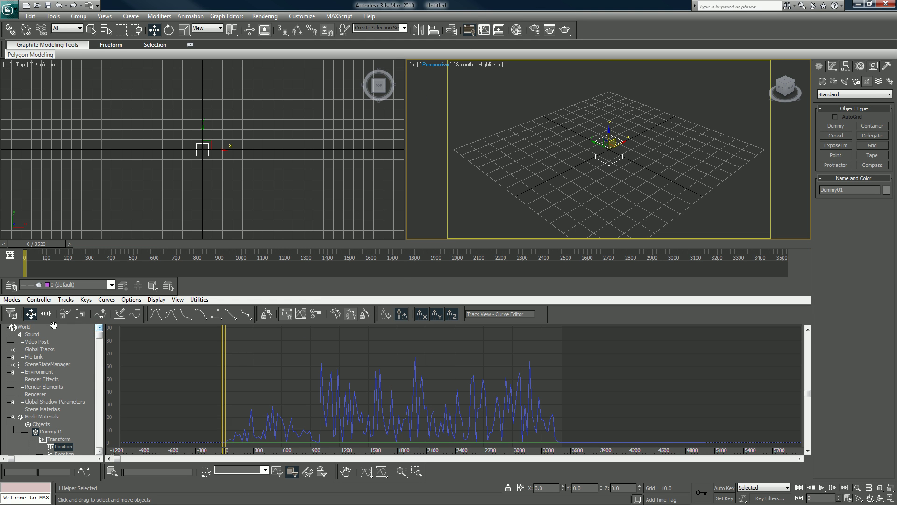
{"action": "left_click", "coordinate": [32, 334]}
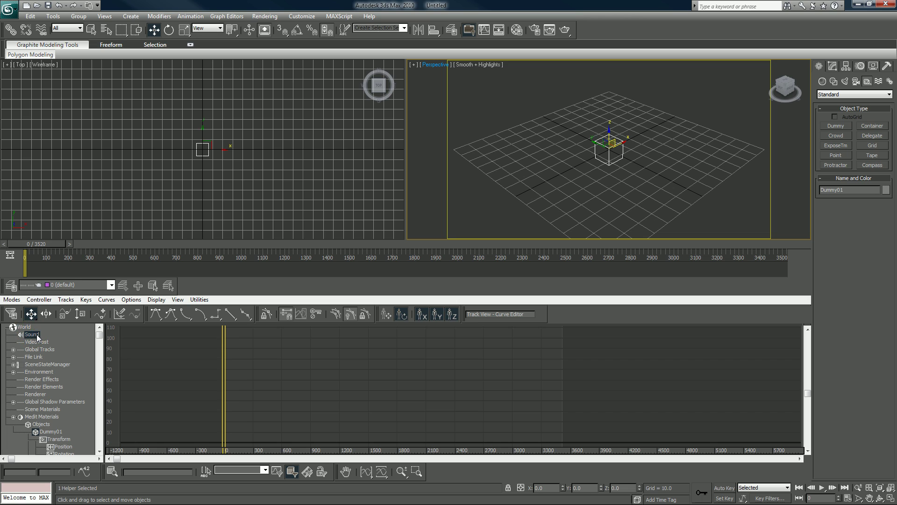
{"action": "left_click", "coordinate": [29, 327]}
{"action": "right_click", "coordinate": [64, 334]}
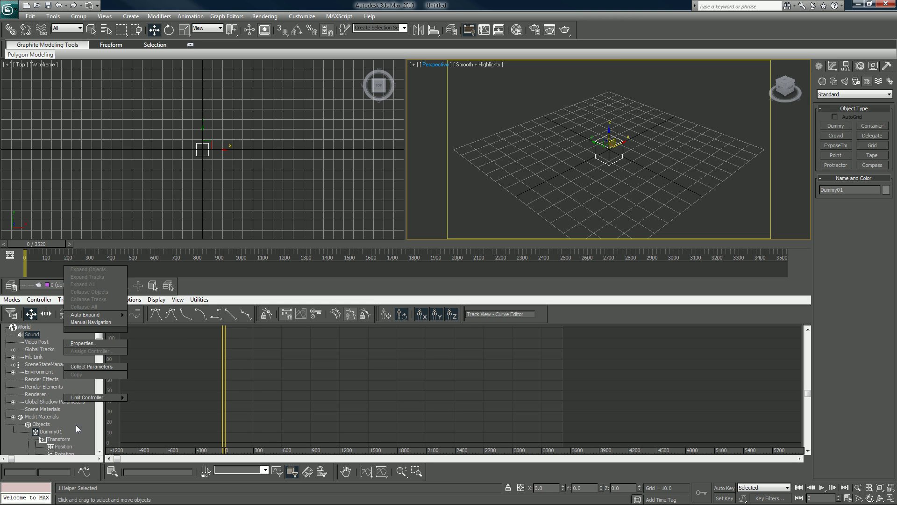
{"action": "left_click", "coordinate": [93, 343]}
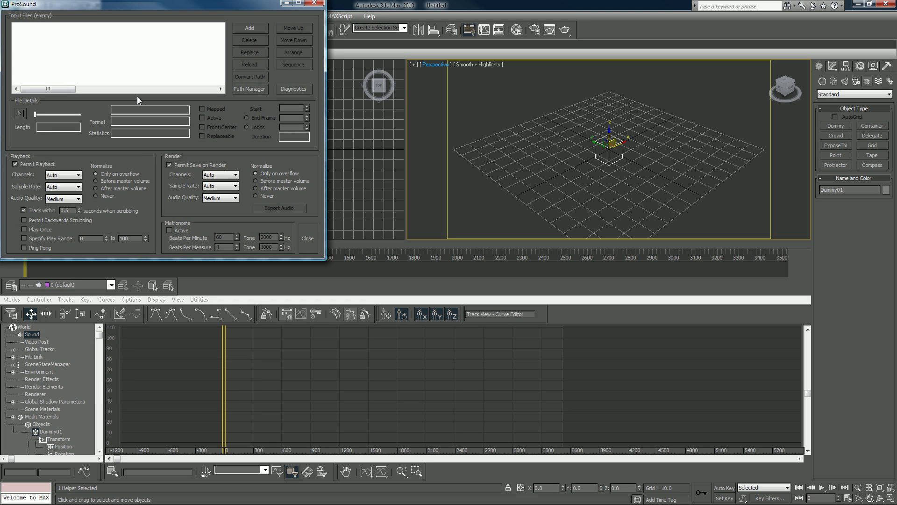
- Add Bubbles Edit.WAV from Desktop > Audio Link Tutorial to ProSound
{"action": "left_click", "coordinate": [243, 27]}
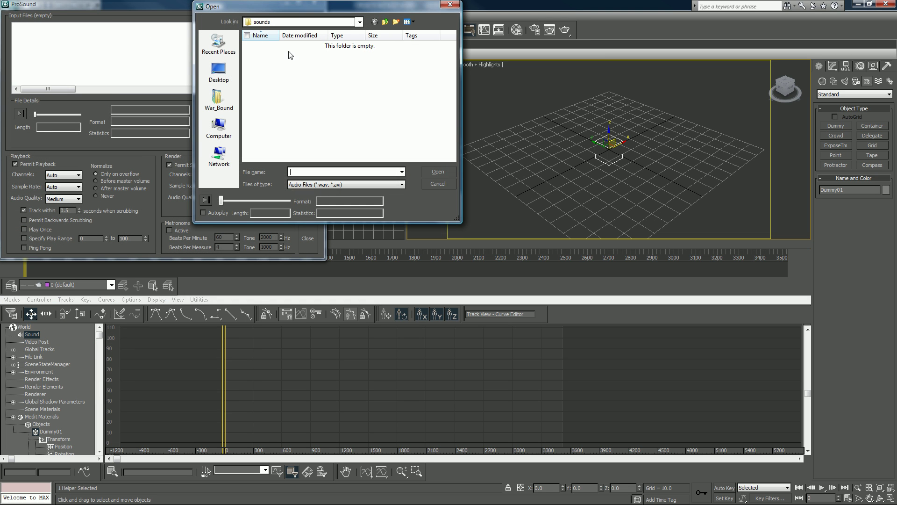
{"action": "left_click", "coordinate": [218, 72]}
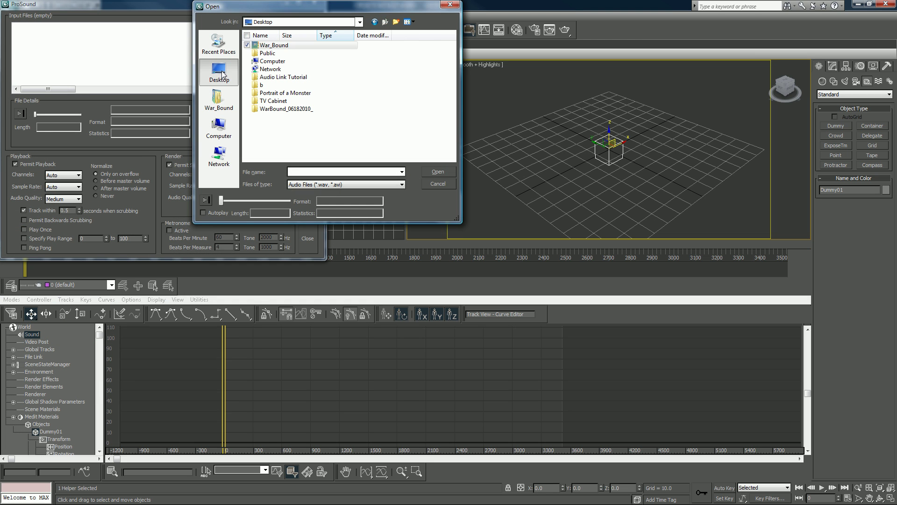
{"action": "double_click", "coordinate": [275, 77]}
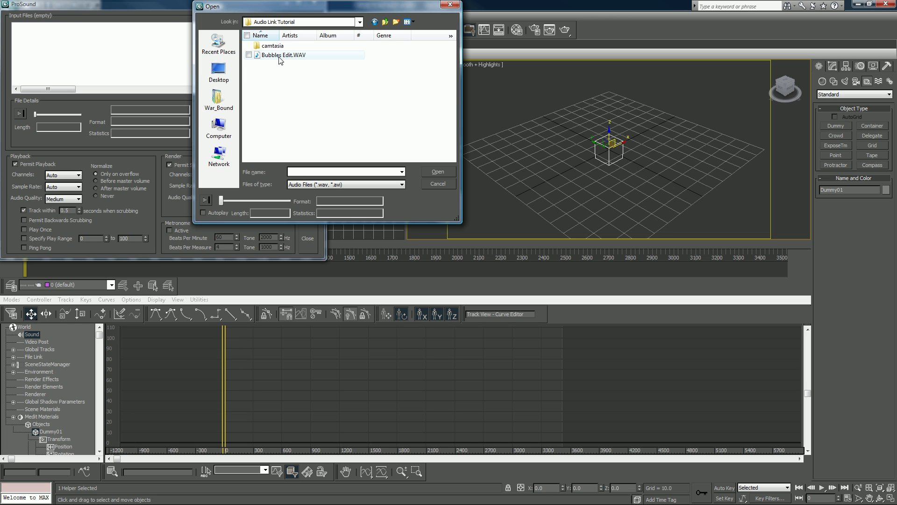
{"action": "double_click", "coordinate": [281, 55]}
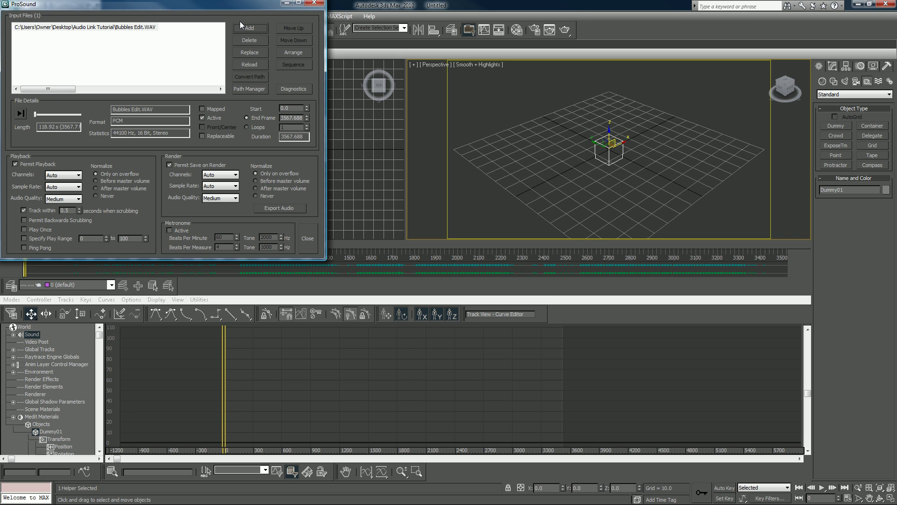
- Close ProSound, then scrub forward and briefly play the animation to preview the bouncing dummy
{"action": "left_click", "coordinate": [314, 5]}
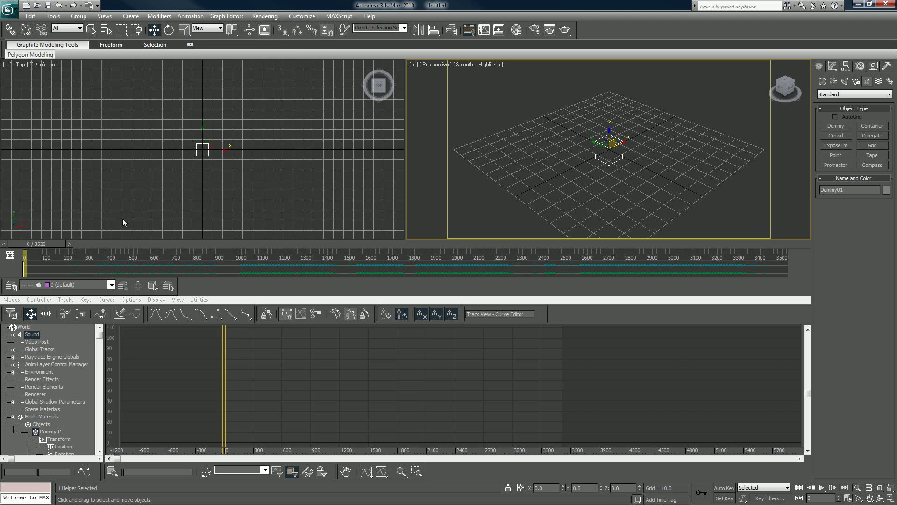
{"action": "left_click", "coordinate": [63, 245]}
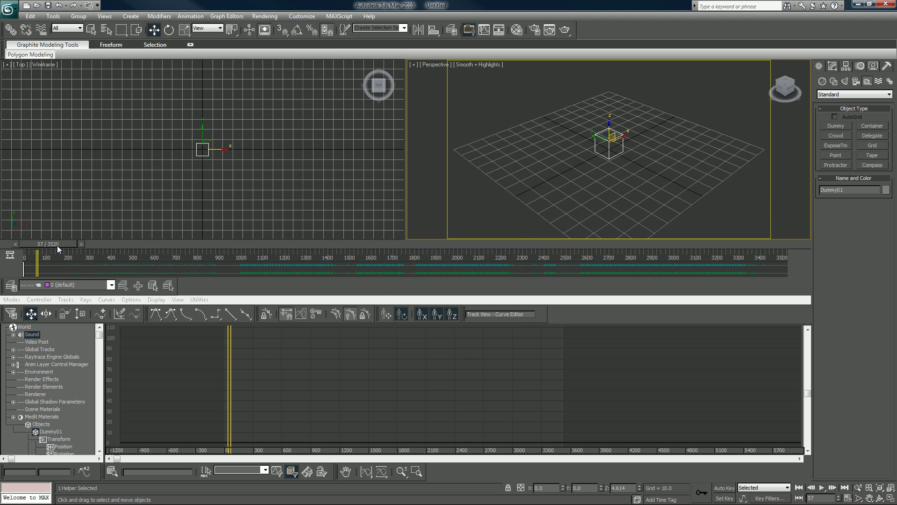
{"action": "left_click_drag", "start_coordinate": [57, 245], "coordinate": [105, 244]}
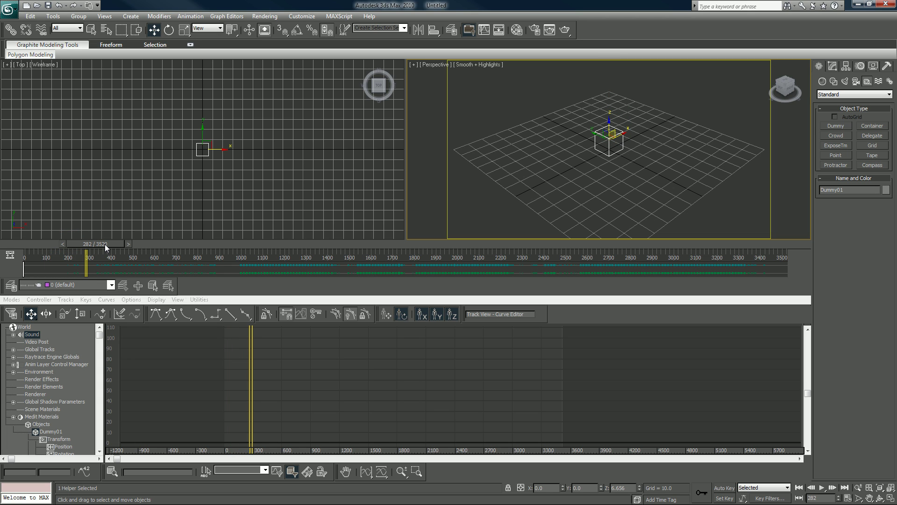
{"action": "key", "text": "slash"}
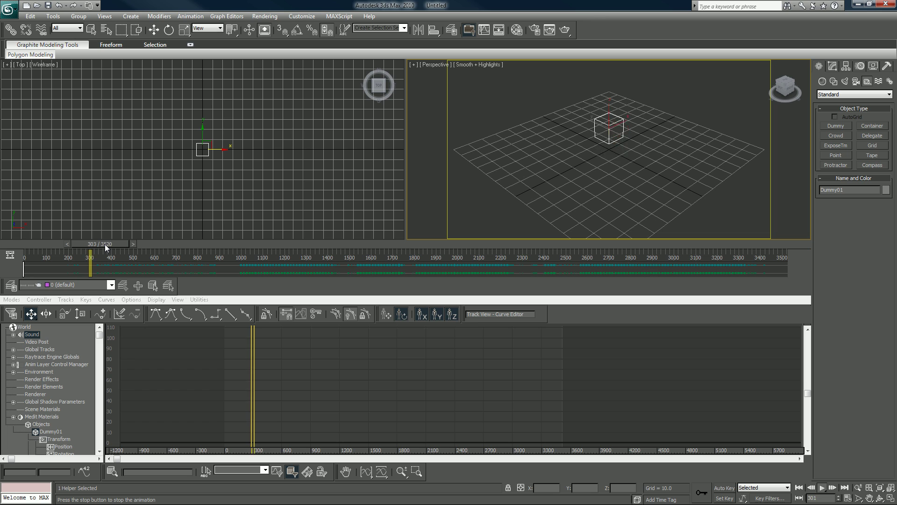
{"action": "key", "text": "slash"}
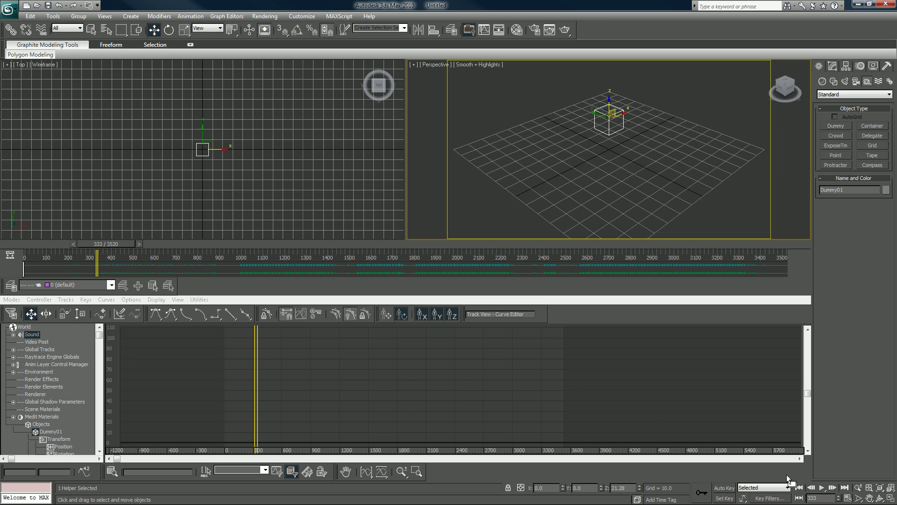
- Check Time Configuration, then play from about frame 950 and scrub between frames 924 and 1106
{"action": "left_click", "coordinate": [846, 498]}
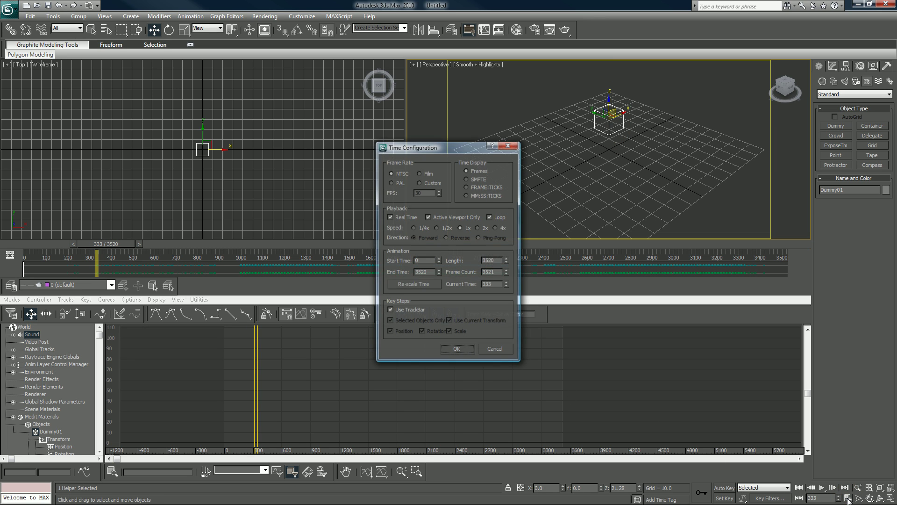
{"action": "left_click", "coordinate": [454, 349]}
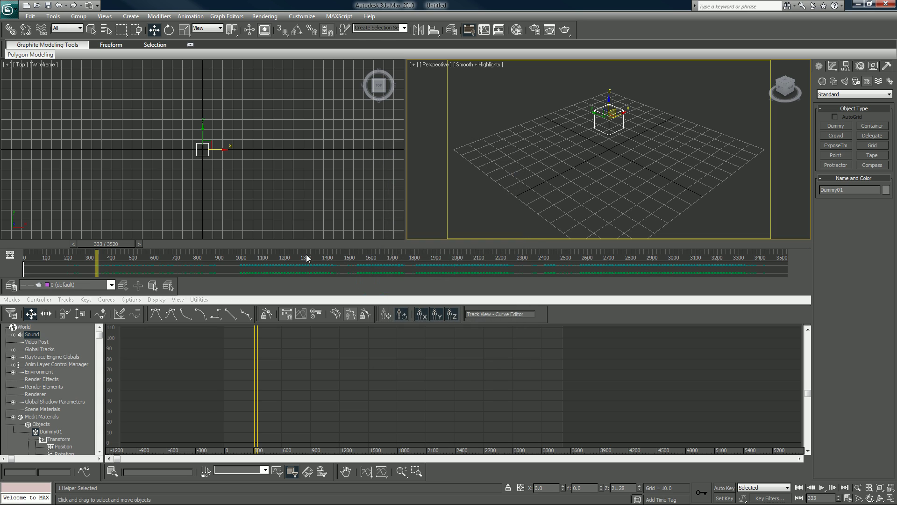
{"action": "left_click", "coordinate": [234, 244]}
{"action": "key", "text": "slash"}
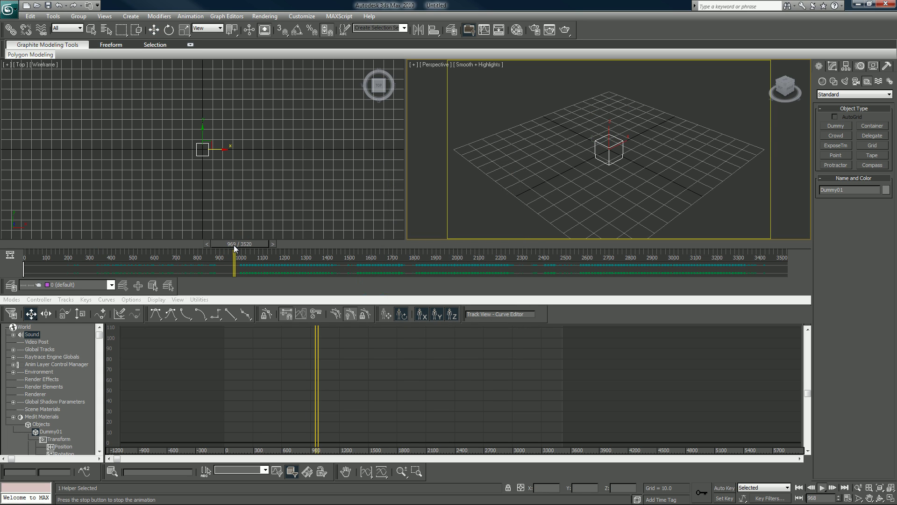
{"action": "key", "text": "w"}
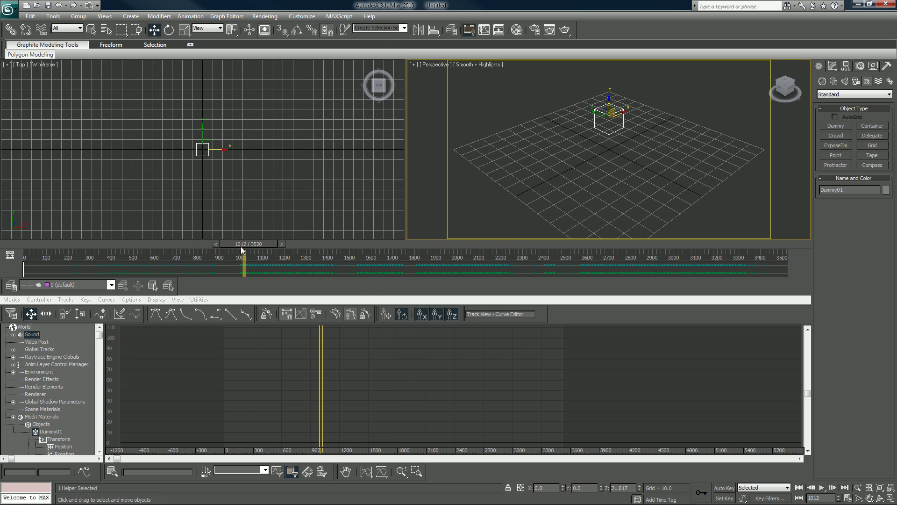
{"action": "left_click_drag", "start_coordinate": [247, 248], "coordinate": [267, 250]}
{"action": "left_click", "coordinate": [228, 245]}
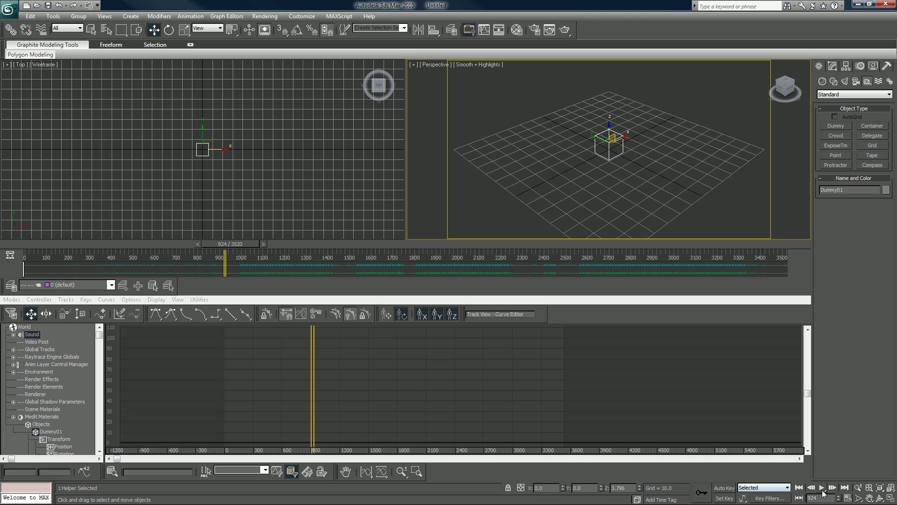
{"action": "left_click", "coordinate": [847, 498]}
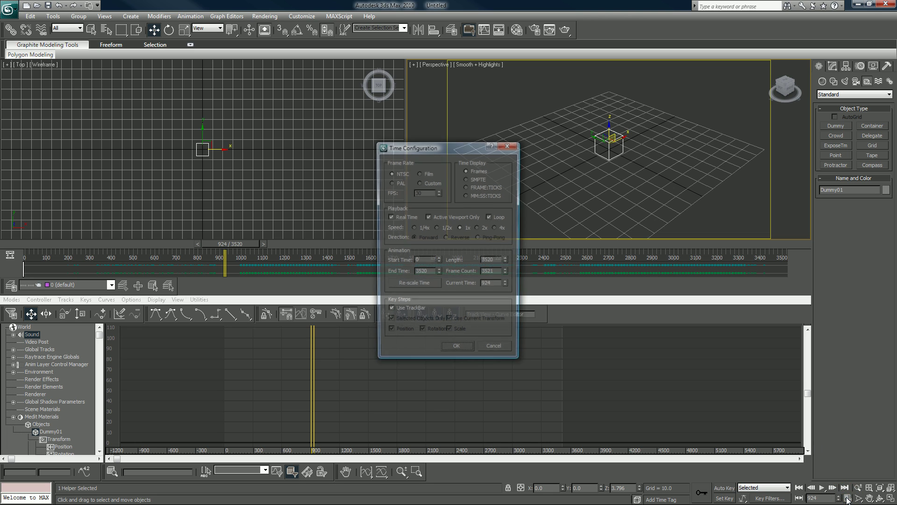
- Turn off Real Time playback, play the animation, and zoom out and orbit the Perspective view
{"action": "left_click", "coordinate": [391, 217]}
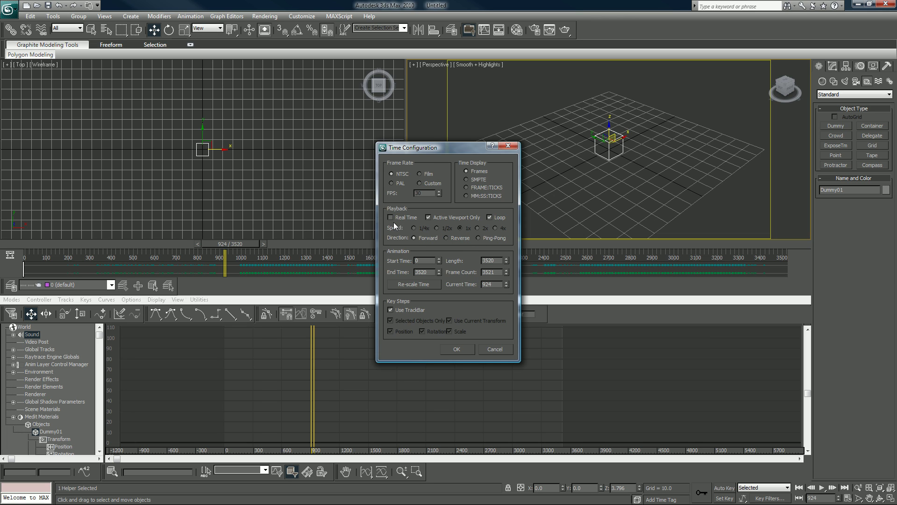
{"action": "left_click", "coordinate": [495, 349]}
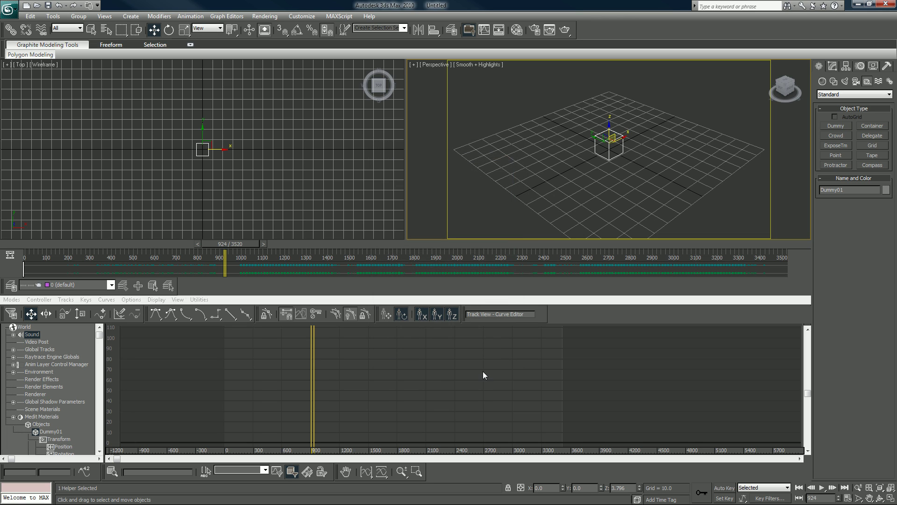
{"action": "left_click", "coordinate": [822, 487]}
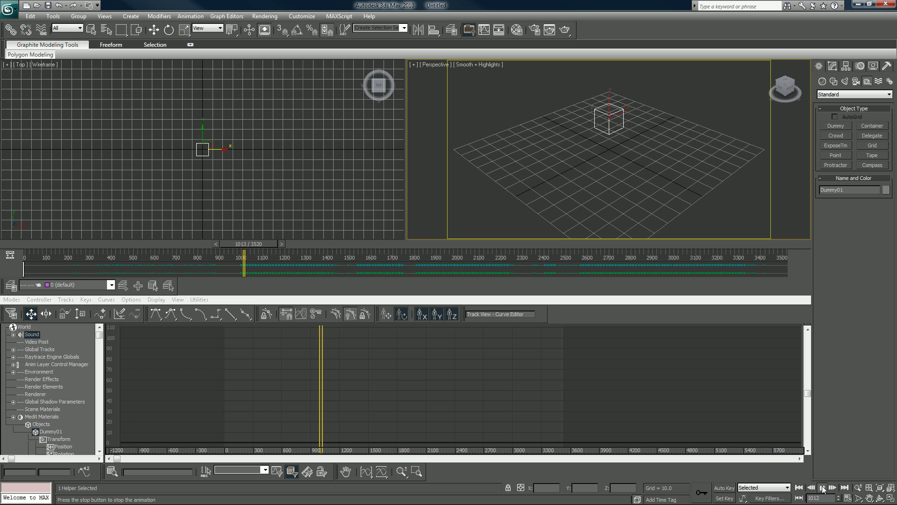
{"action": "scroll", "coordinate": [608, 139], "scroll_direction": "down", "scroll_amount": 3}
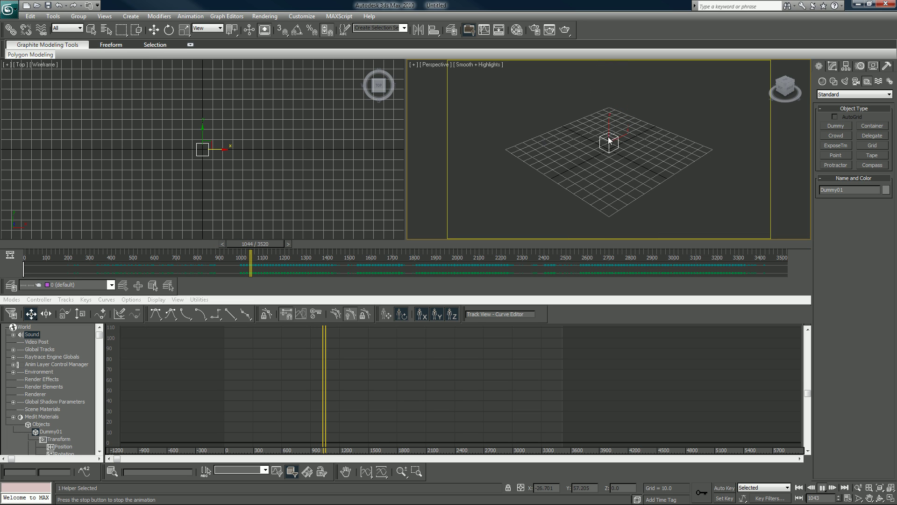
{"action": "middle_click_drag", "start_coordinate": [719, 107], "coordinate": [727, 182], "text": "alt"}
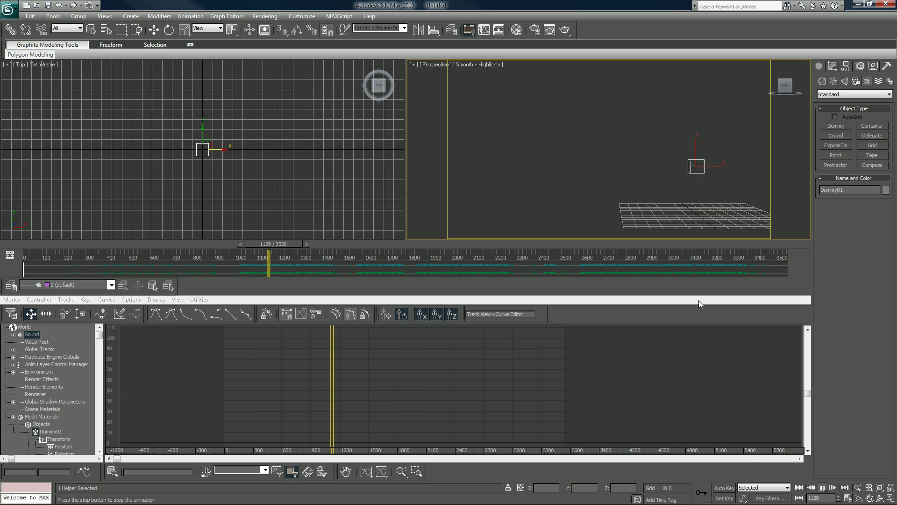
- Stop playback at frame 0 and hide the docked Track View curve editor
{"action": "left_click", "coordinate": [799, 487]}
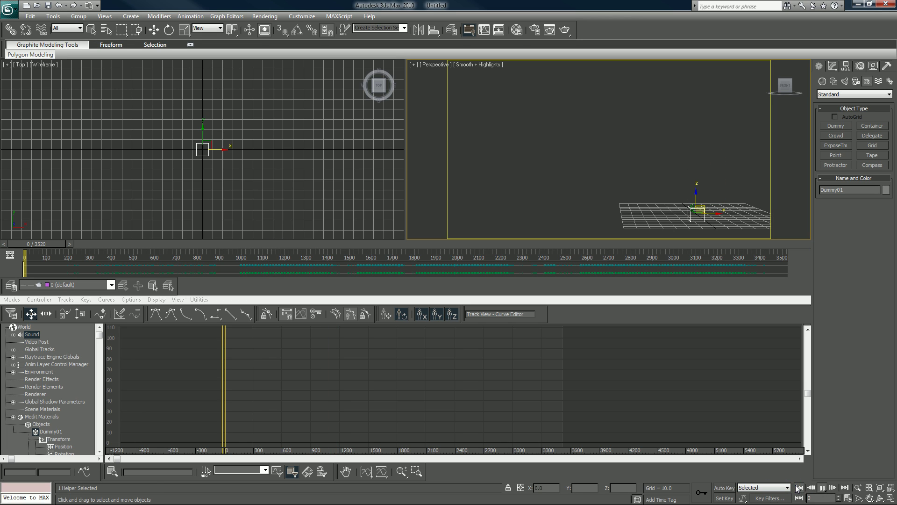
{"action": "key", "text": "w"}
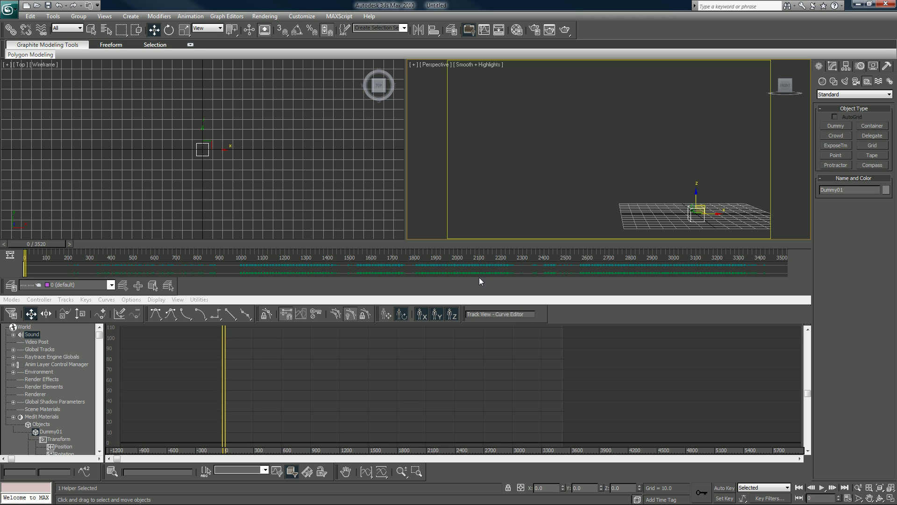
{"action": "right_click", "coordinate": [476, 300]}
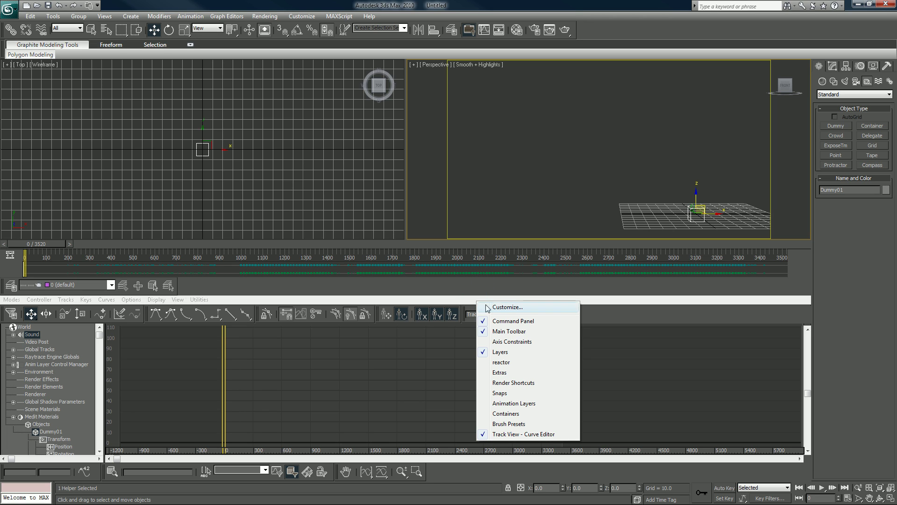
{"action": "right_click", "coordinate": [600, 312]}
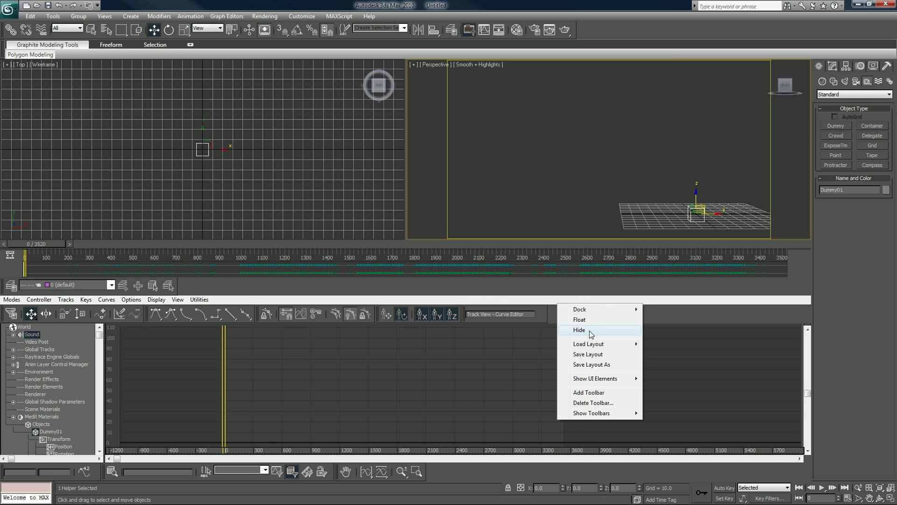
{"action": "left_click", "coordinate": [590, 331]}
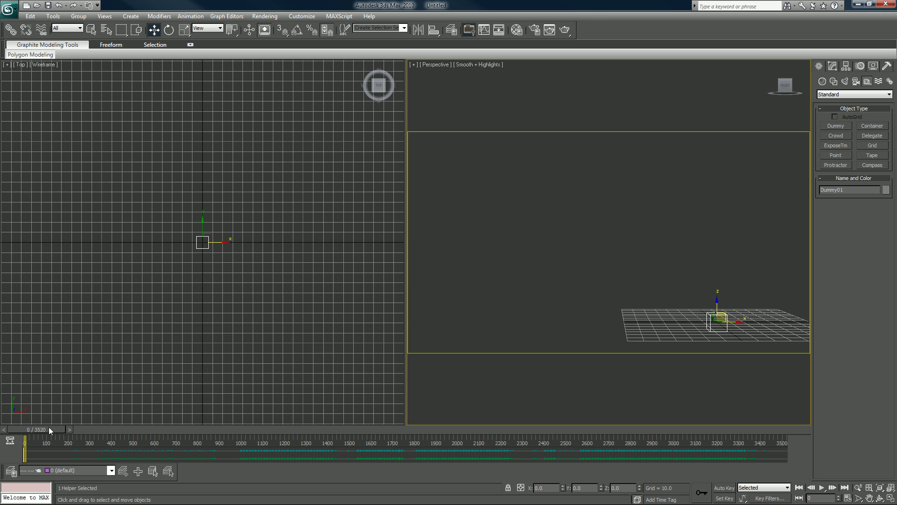
- Scrub to frame 939, deselect the dummy, and make the Top view active
{"action": "left_click_drag", "start_coordinate": [49, 428], "coordinate": [243, 432]}
{"action": "key", "text": "w"}
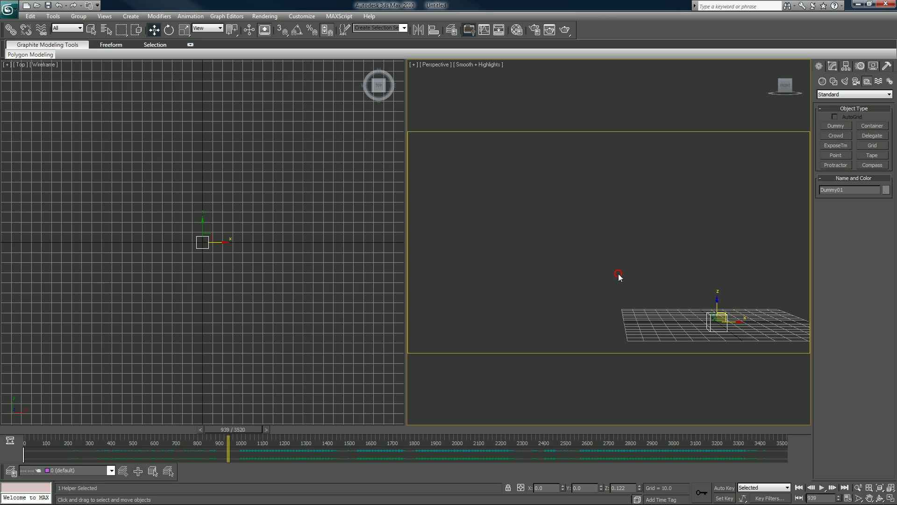
{"action": "left_click", "coordinate": [618, 274]}
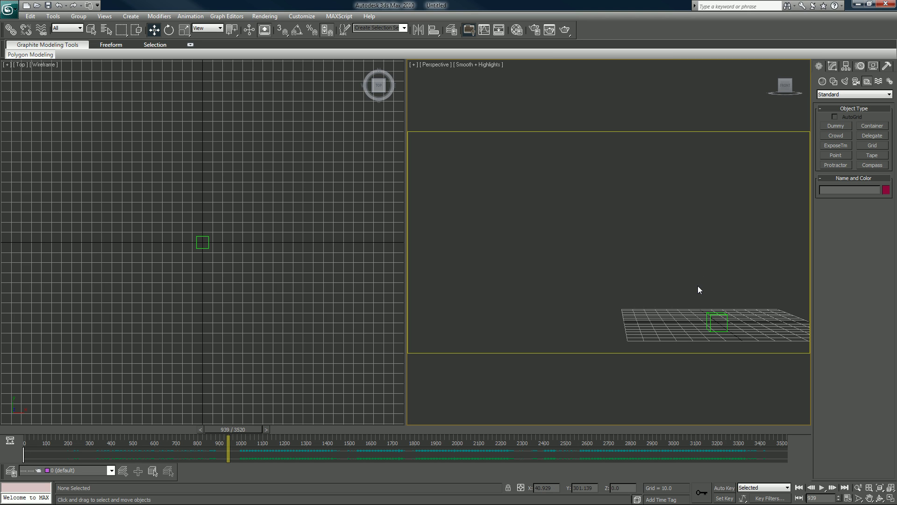
{"action": "left_click", "coordinate": [374, 279]}
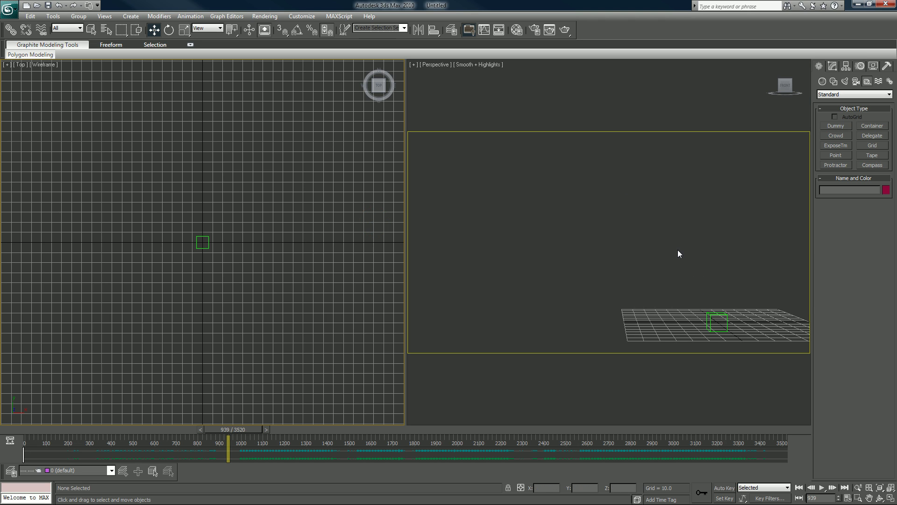